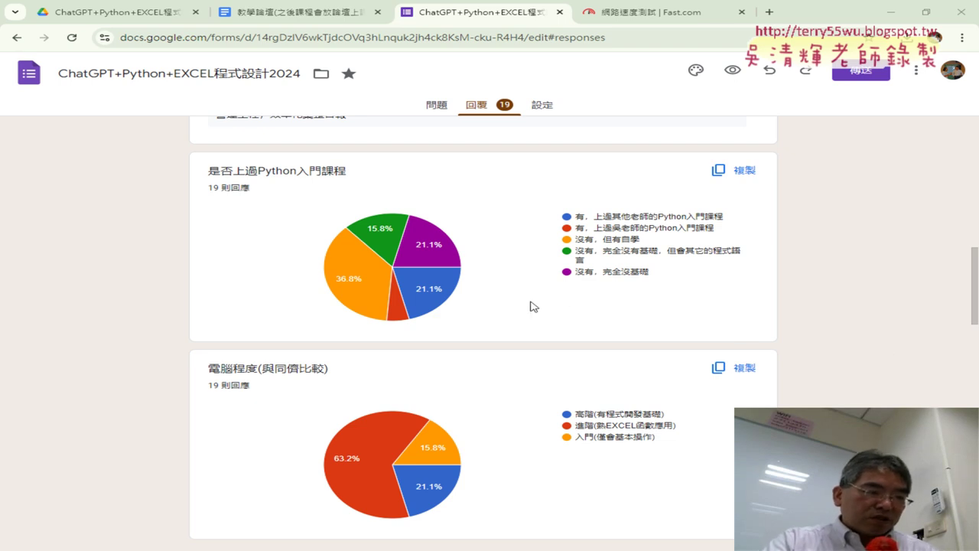
Scroll down to the ChatGPT experience chart and highlight the word ChatGPT in its title.
{"action": "left_click_drag", "start_coordinate": [204, 170], "coordinate": [352, 177]}
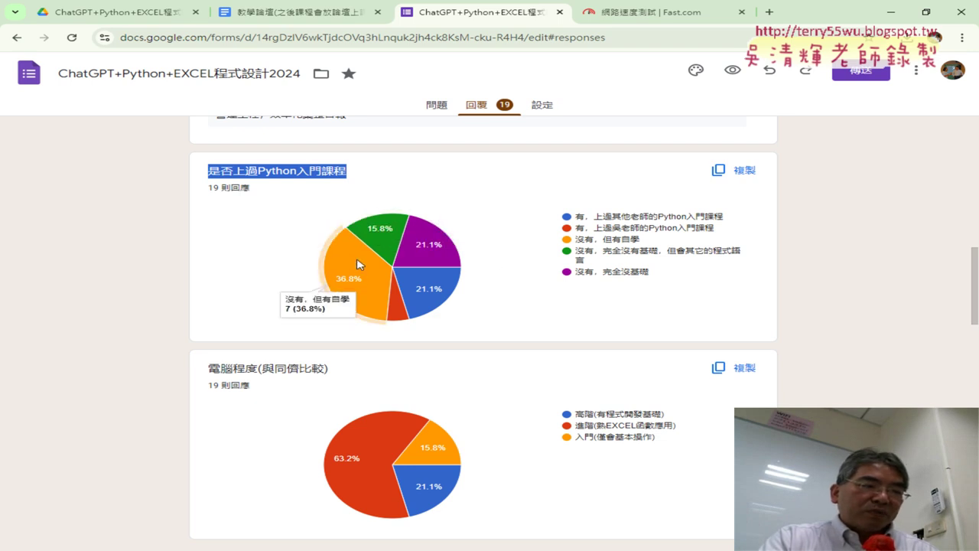
{"action": "mouse_move", "coordinate": [432, 294]}
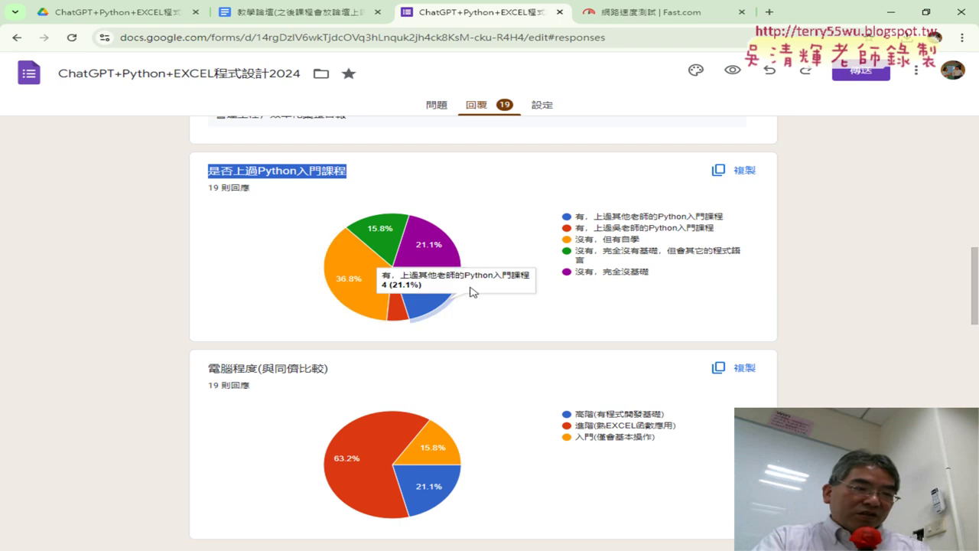
{"action": "scroll", "coordinate": [817, 370], "scroll_direction": "down", "scroll_amount": 1}
{"action": "scroll", "coordinate": [816, 370], "scroll_direction": "down", "scroll_amount": 2}
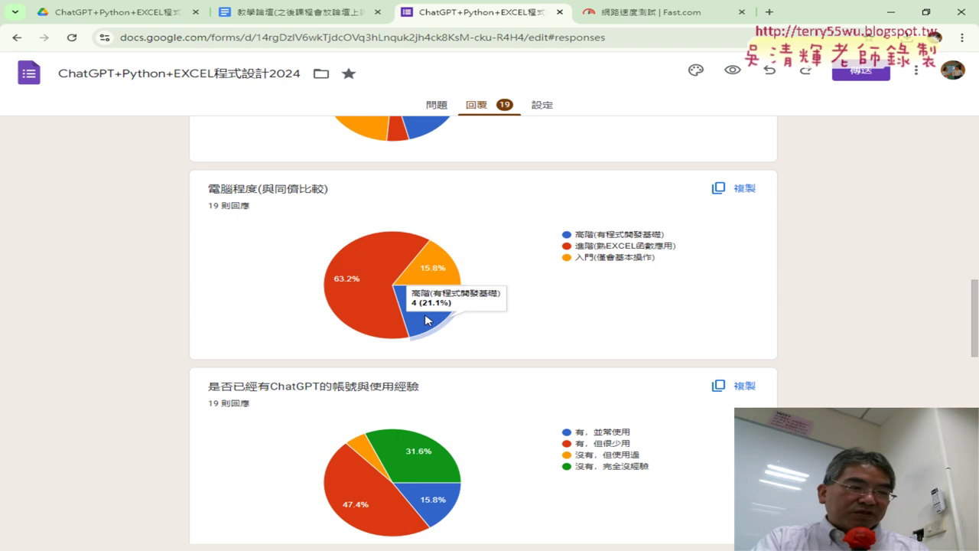
{"action": "mouse_move", "coordinate": [437, 260]}
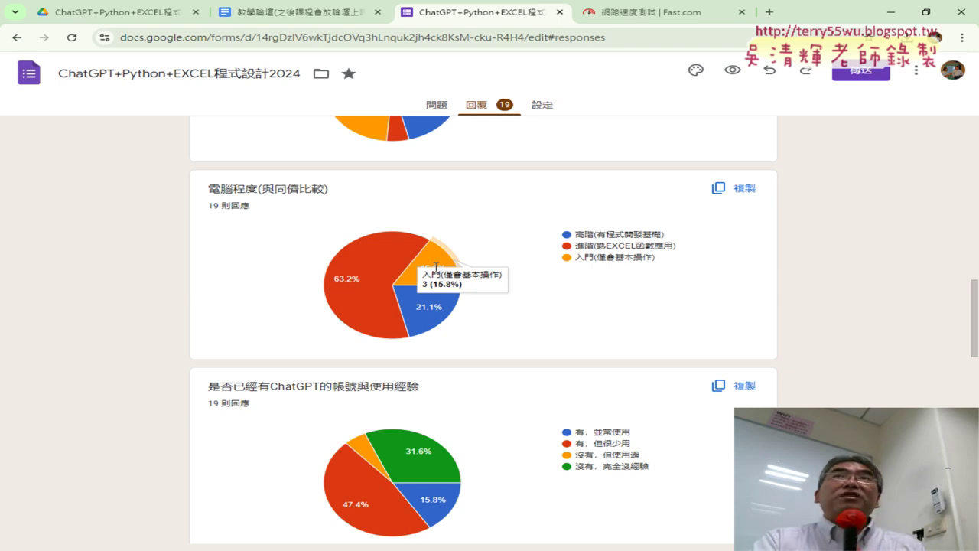
{"action": "scroll", "coordinate": [776, 288], "scroll_direction": "down", "scroll_amount": 2}
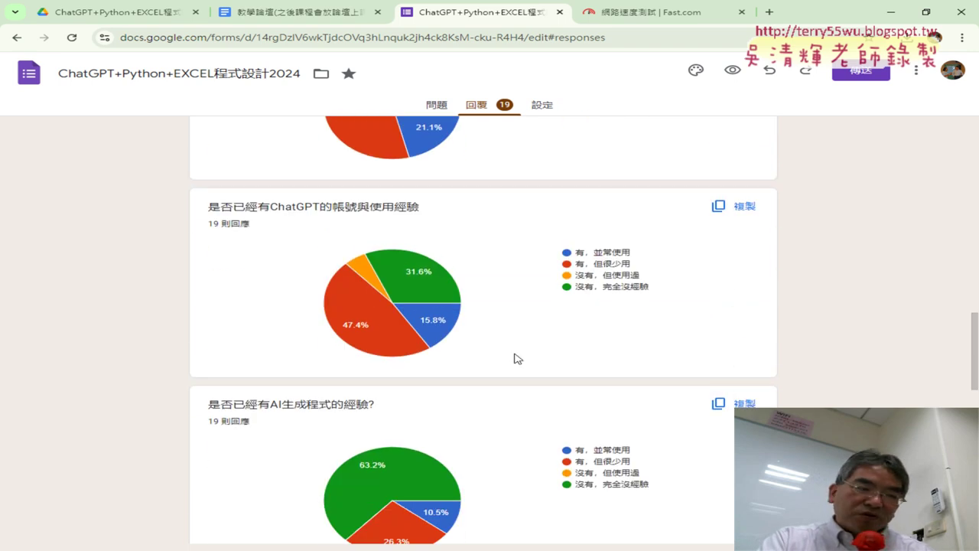
{"action": "left_click_drag", "start_coordinate": [271, 206], "coordinate": [319, 206]}
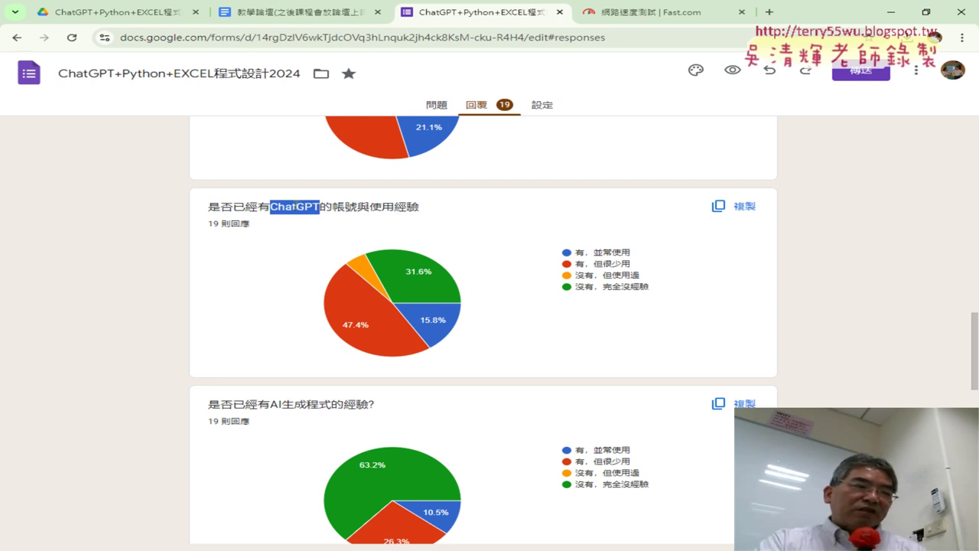
Google-search the highlighted word ChatGPT and open the 'ChatGPT - OpenAI' result.
{"action": "right_click", "coordinate": [295, 205]}
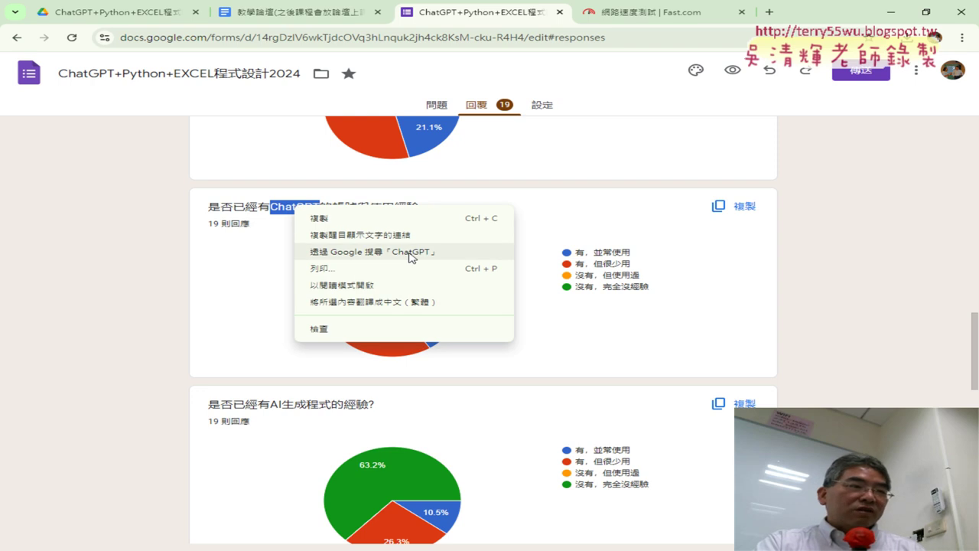
{"action": "left_click", "coordinate": [411, 252]}
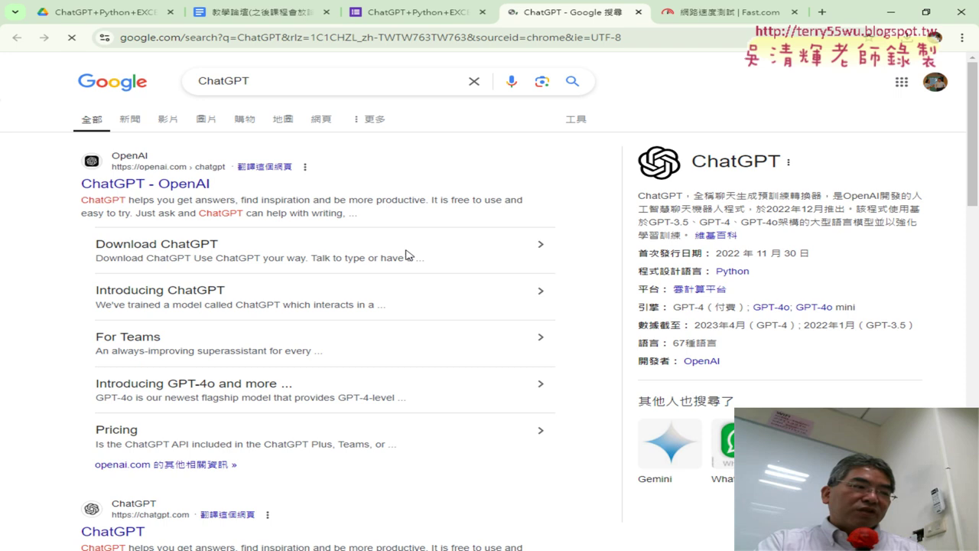
{"action": "left_click", "coordinate": [145, 187]}
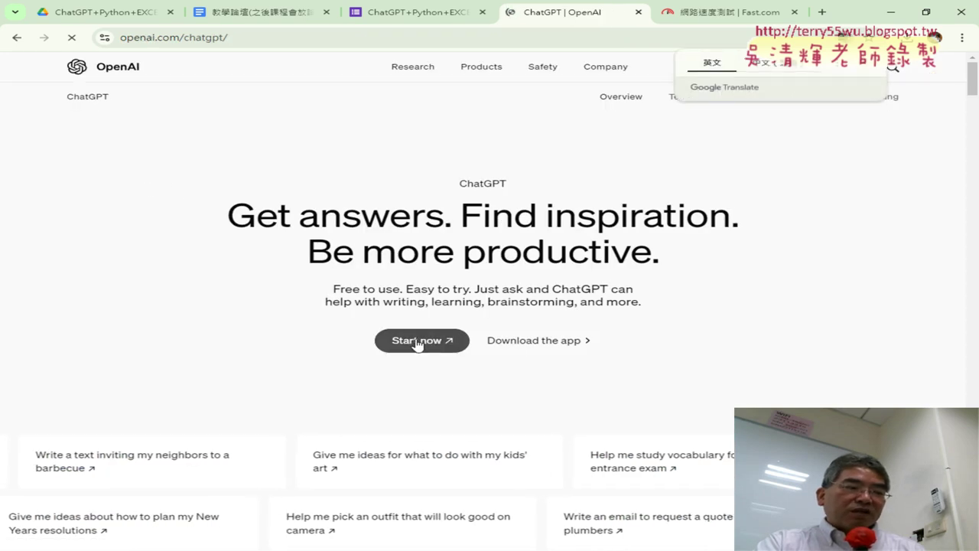
Start ChatGPT from OpenAI's page so chatgpt.com opens in a new tab.
{"action": "left_click", "coordinate": [423, 341]}
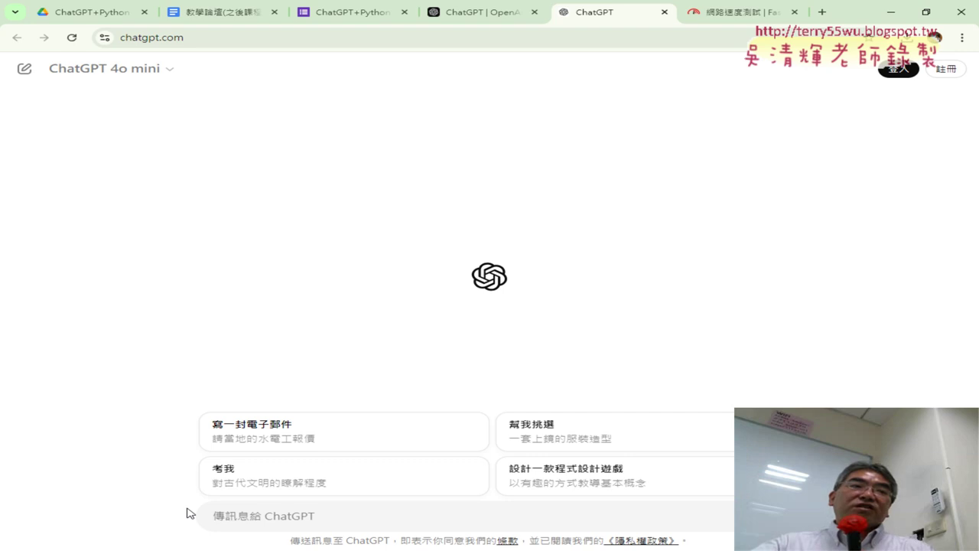
Log in to ChatGPT using a Google account.
{"action": "left_click", "coordinate": [899, 70]}
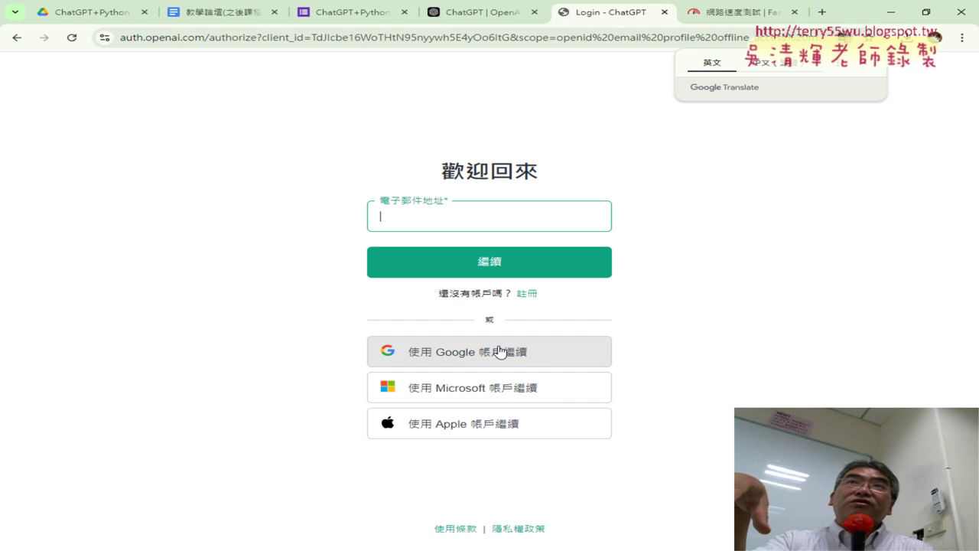
{"action": "left_click", "coordinate": [499, 351]}
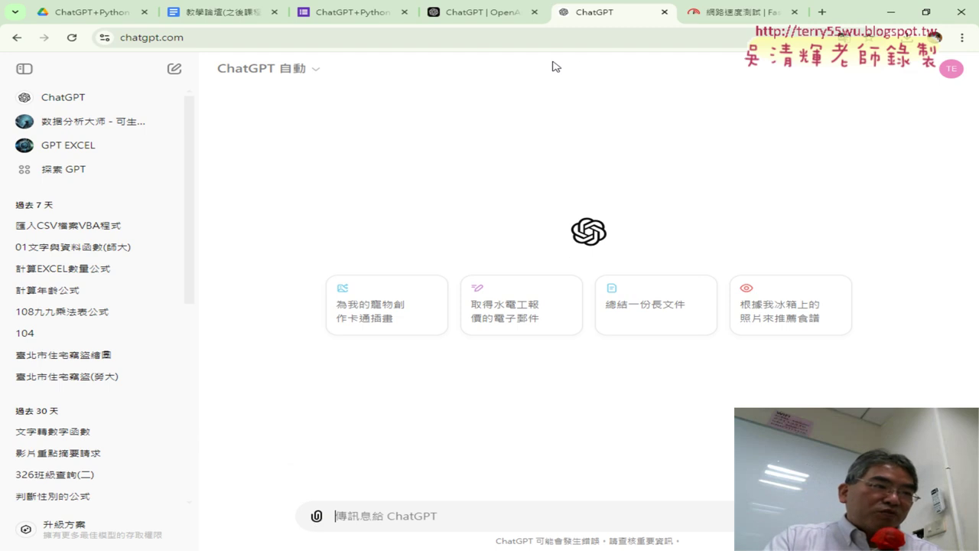
Switch back to the Google Forms ChatGPT+Python tab with the survey responses.
{"action": "left_click", "coordinate": [354, 20]}
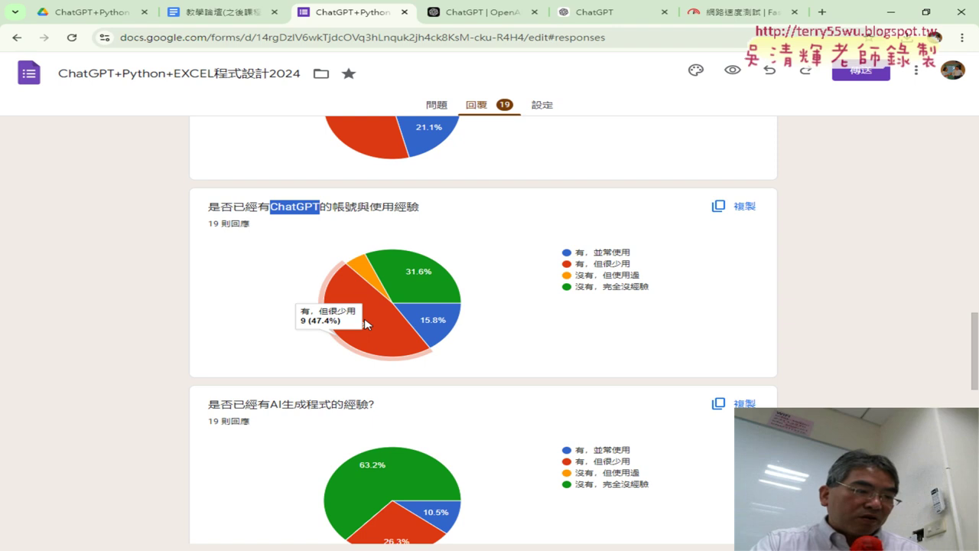
{"action": "mouse_move", "coordinate": [423, 267]}
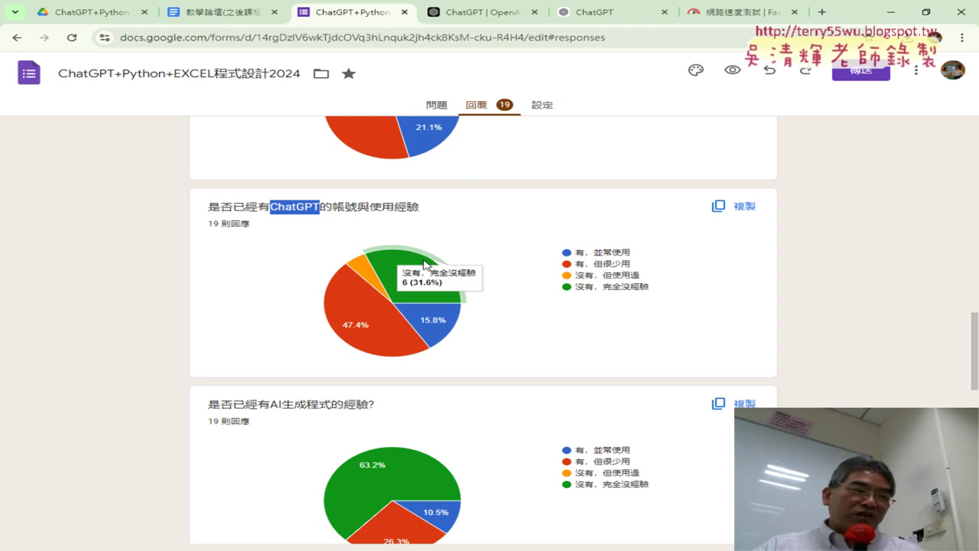
Scroll the response summary down to the AI-generated-code experience chart.
{"action": "scroll", "coordinate": [803, 260], "scroll_direction": "down", "scroll_amount": 3}
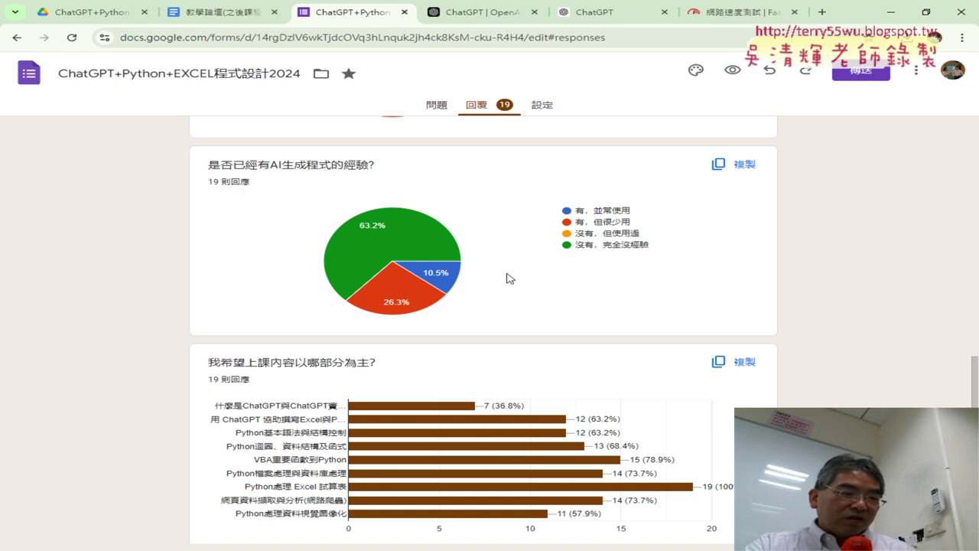
Scroll to the course-content preference chart and highlight 'Python處理 Excel 試算表', then just 'Python'.
{"action": "scroll", "coordinate": [742, 264], "scroll_direction": "down", "scroll_amount": 2}
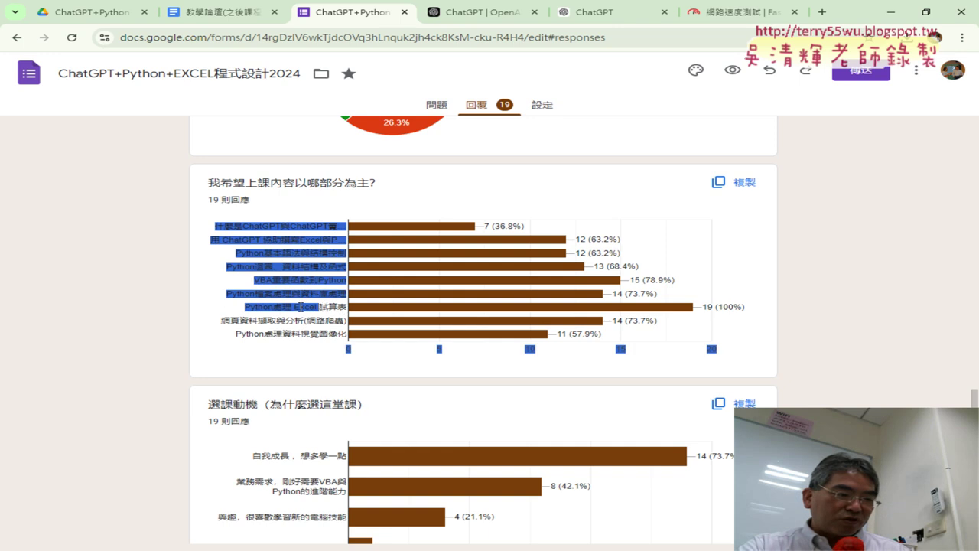
{"action": "left_click_drag", "start_coordinate": [245, 308], "coordinate": [345, 310]}
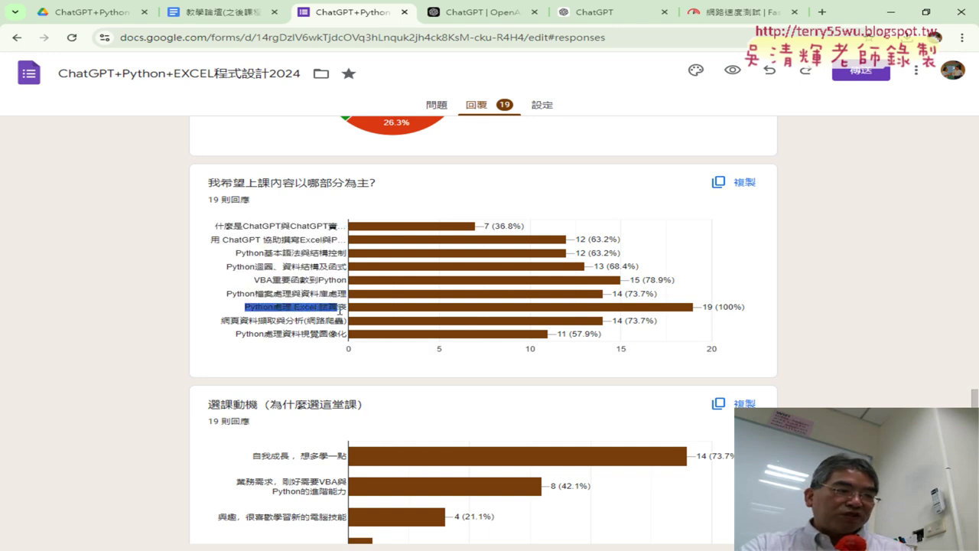
{"action": "left_click_drag", "start_coordinate": [245, 307], "coordinate": [277, 309]}
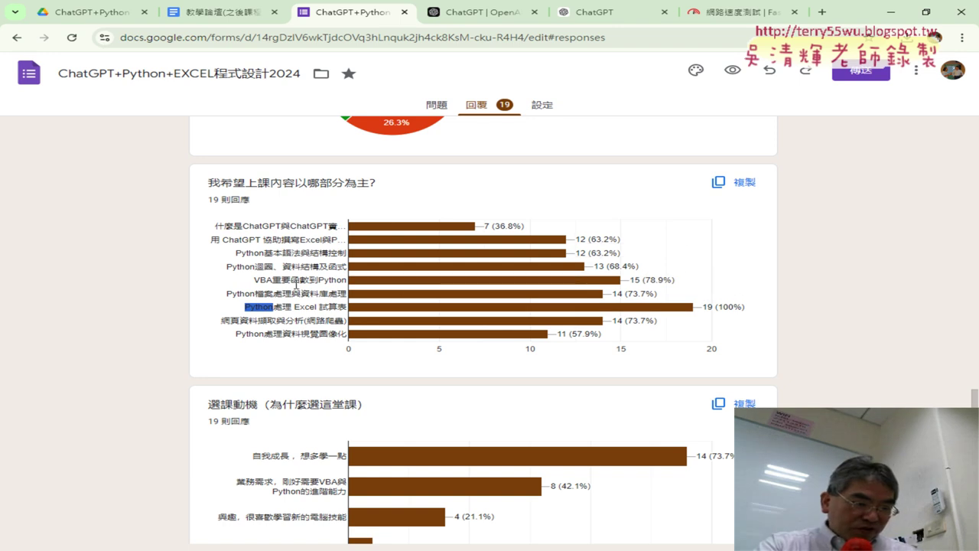
Highlight the 'VBA重要函數到Python' topic, then the content chart's topic labels from the top.
{"action": "left_click", "coordinate": [325, 281]}
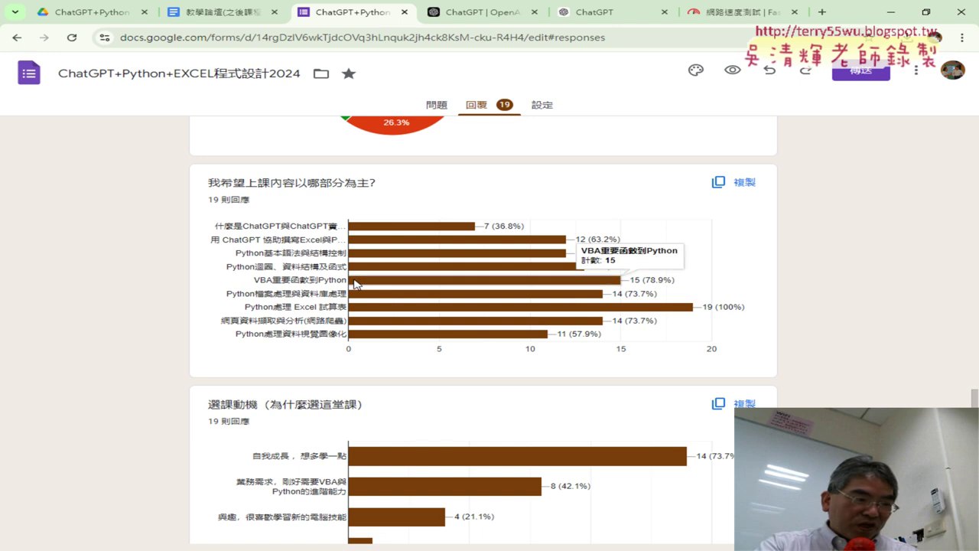
{"action": "left_click_drag", "start_coordinate": [349, 280], "coordinate": [258, 277]}
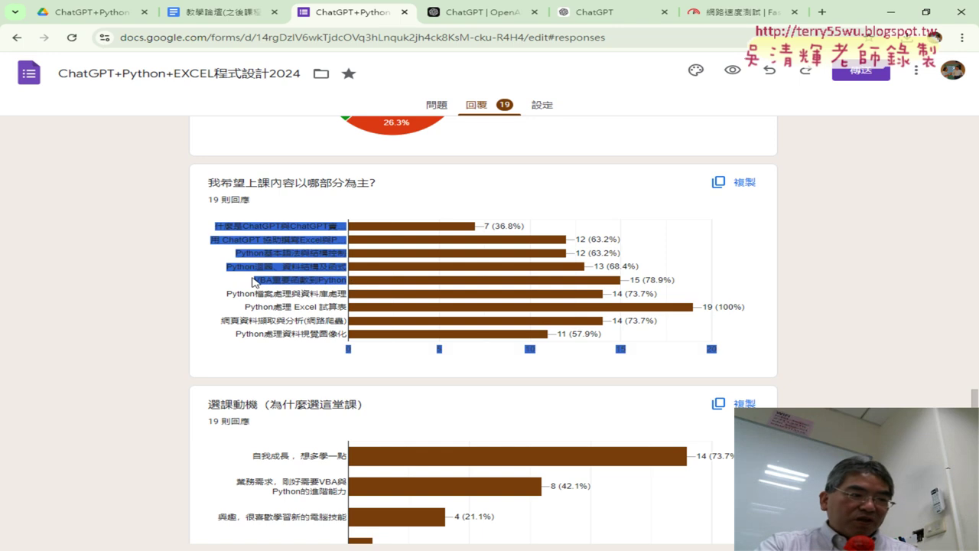
{"action": "left_click", "coordinate": [862, 288]}
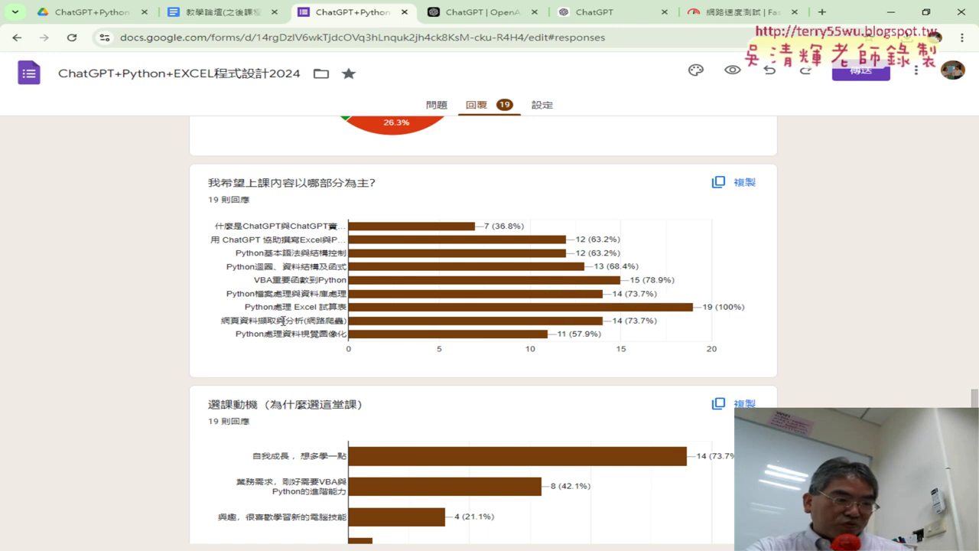
{"action": "left_click_drag", "start_coordinate": [222, 323], "coordinate": [319, 321]}
{"action": "scroll", "coordinate": [773, 335], "scroll_direction": "down", "scroll_amount": 2}
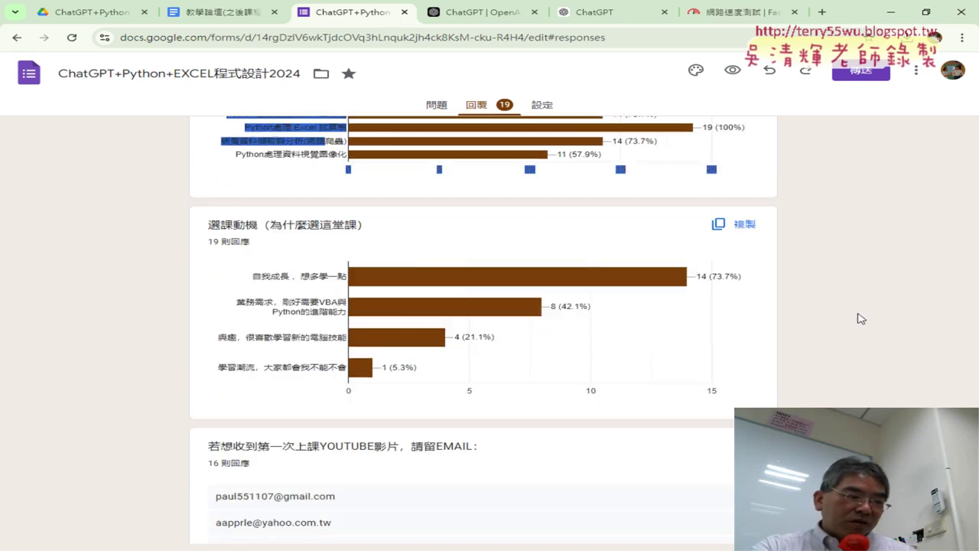
{"action": "left_click", "coordinate": [253, 275]}
{"action": "mouse_move", "coordinate": [253, 275]}
{"action": "left_mouse_down"}
{"action": "mouse_move", "coordinate": [343, 273]}
{"action": "mouse_move", "coordinate": [252, 277]}
{"action": "left_mouse_up"}
{"action": "left_click", "coordinate": [343, 272]}
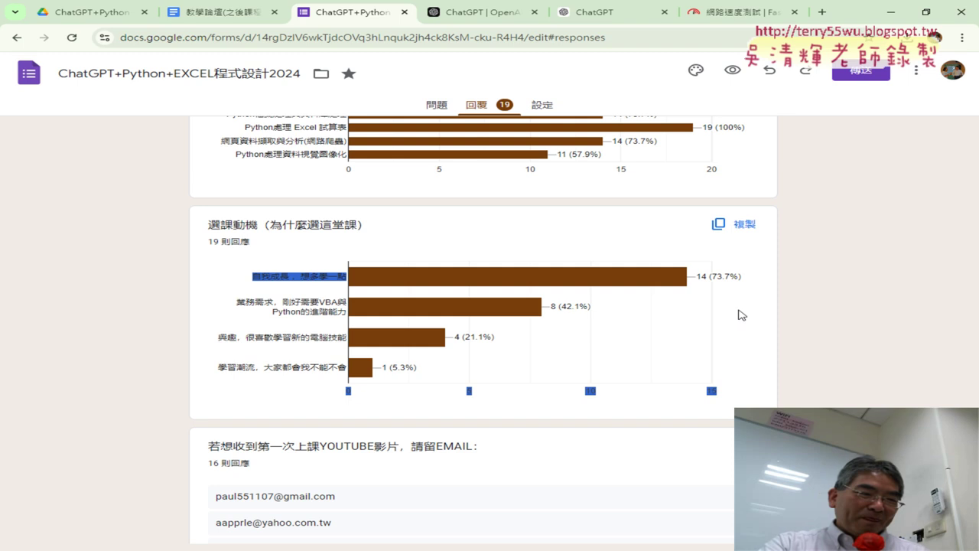
{"action": "left_click", "coordinate": [899, 323]}
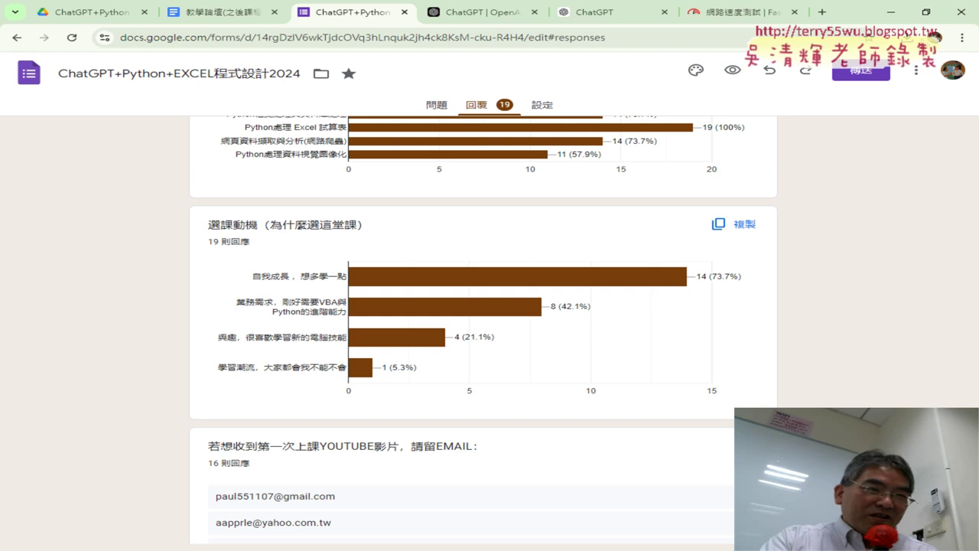
{"action": "left_click", "coordinate": [890, 12]}
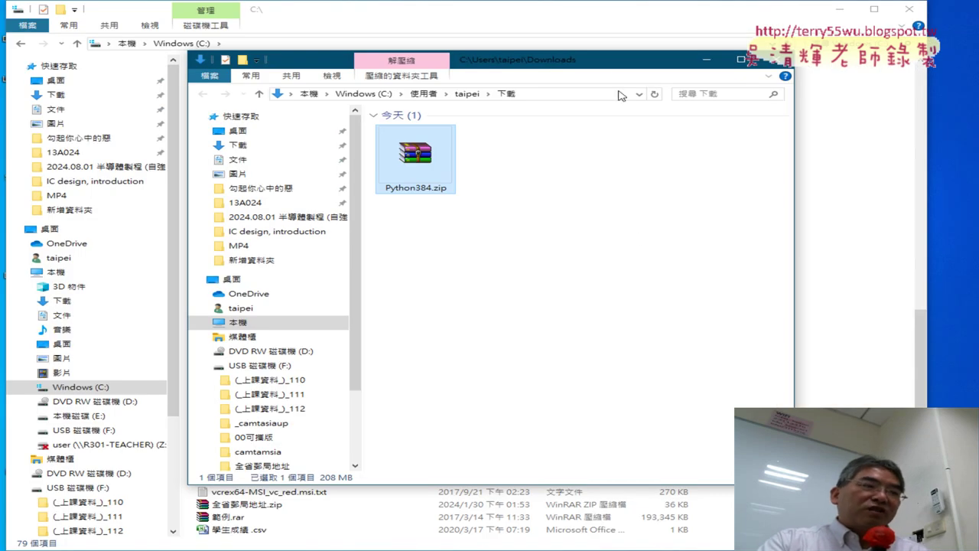
{"action": "left_click_drag", "start_coordinate": [621, 69], "coordinate": [784, 76]}
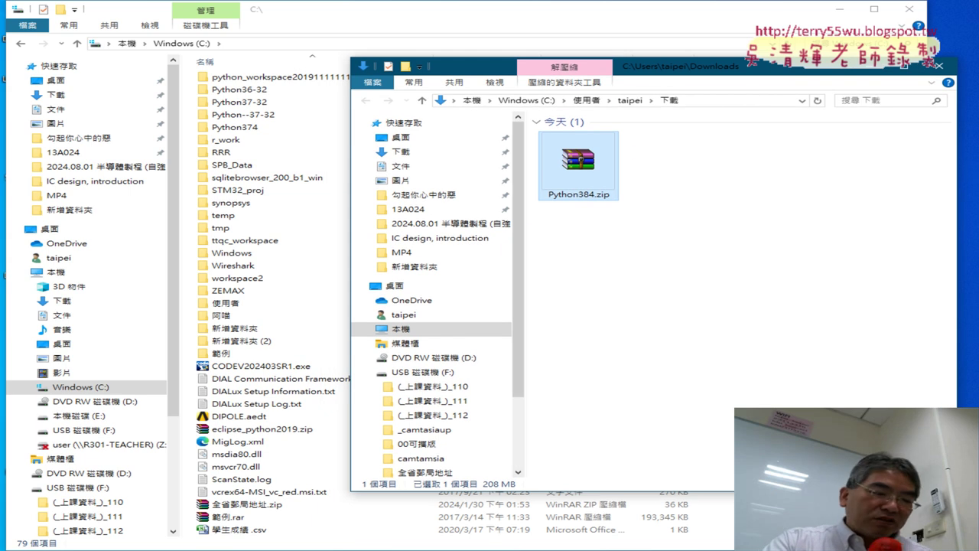
{"action": "key", "text": "alt+Tab"}
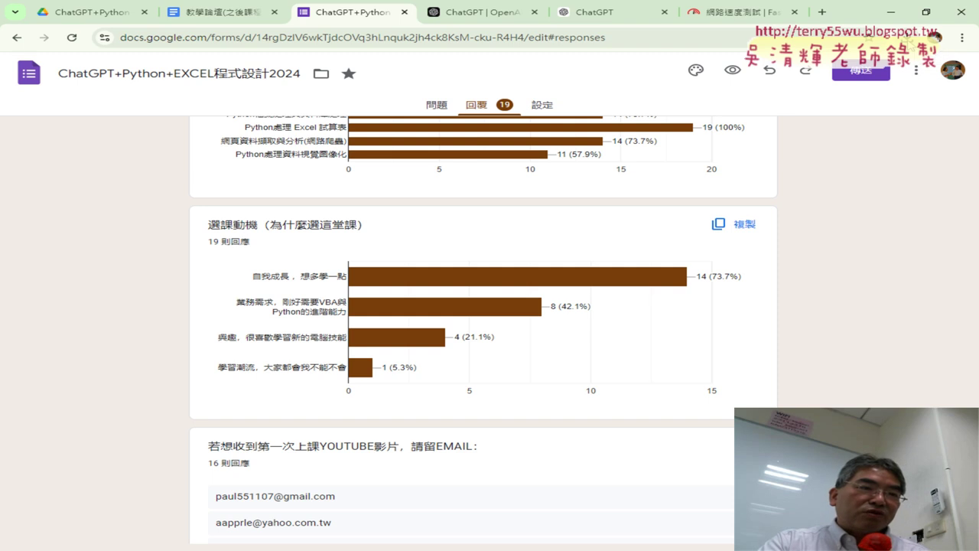
Show the downloaded Python384.zip in its Downloads folder and copy it.
{"action": "left_click", "coordinate": [908, 37]}
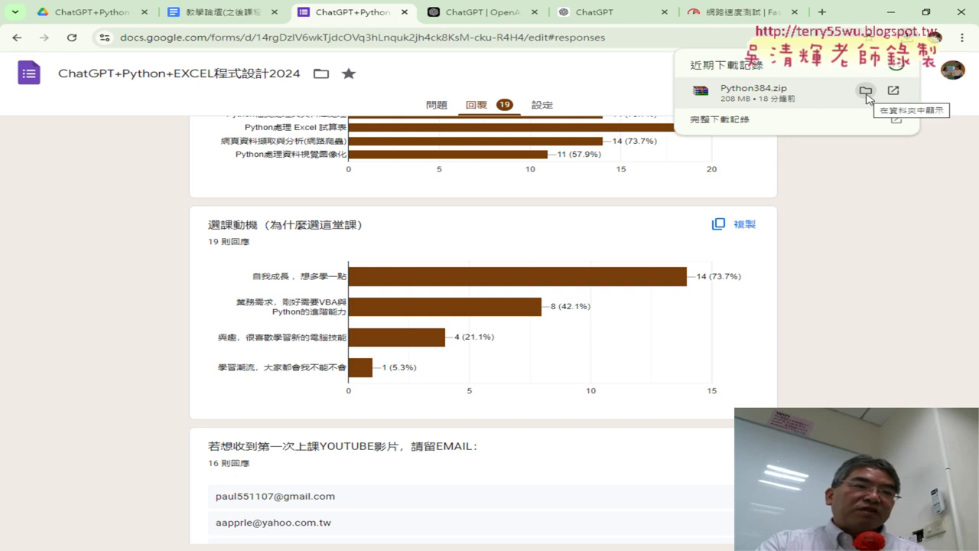
{"action": "left_click", "coordinate": [865, 91]}
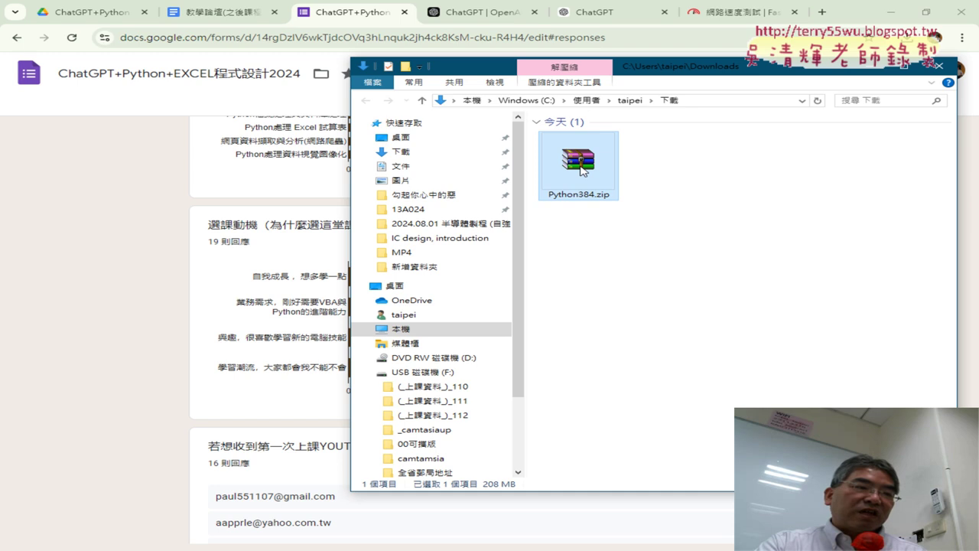
{"action": "right_click", "coordinate": [579, 163]}
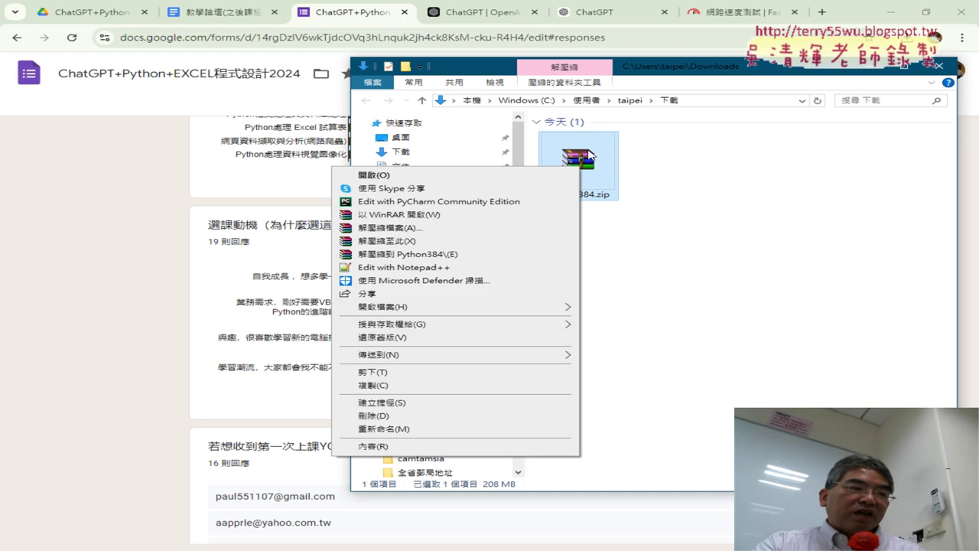
{"action": "left_click", "coordinate": [435, 386]}
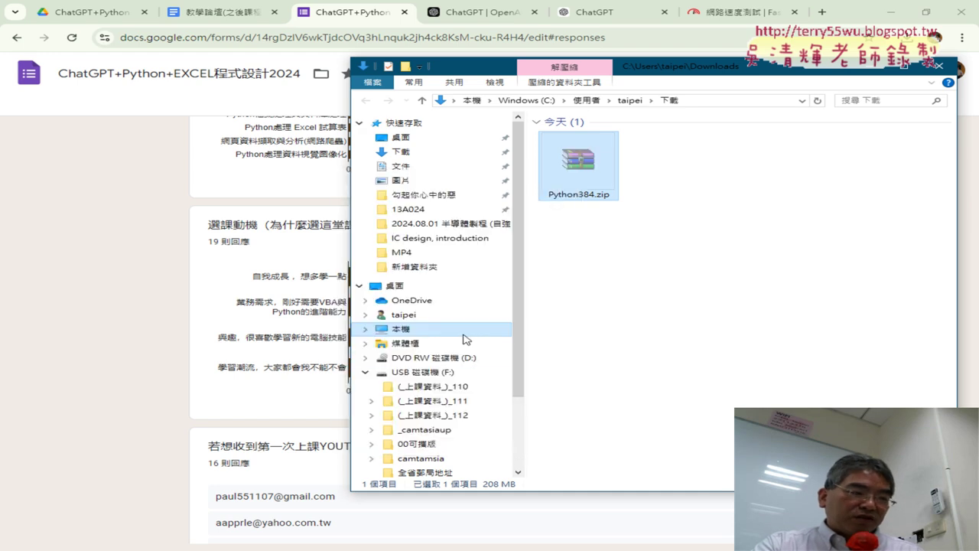
Paste Python384.zip into the root of Windows (C:), approving administrator access.
{"action": "left_click", "coordinate": [365, 329]}
{"action": "left_click", "coordinate": [438, 397]}
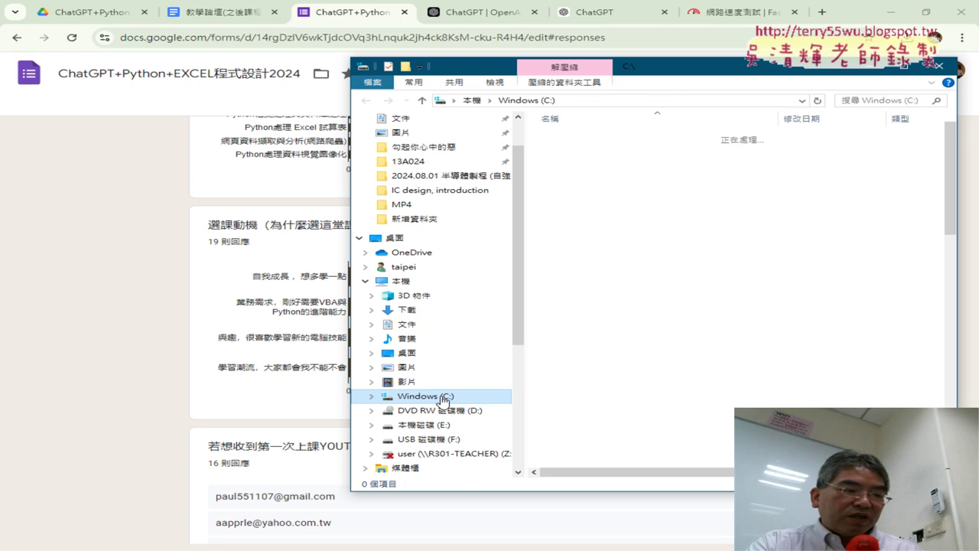
{"action": "double_click", "coordinate": [644, 73]}
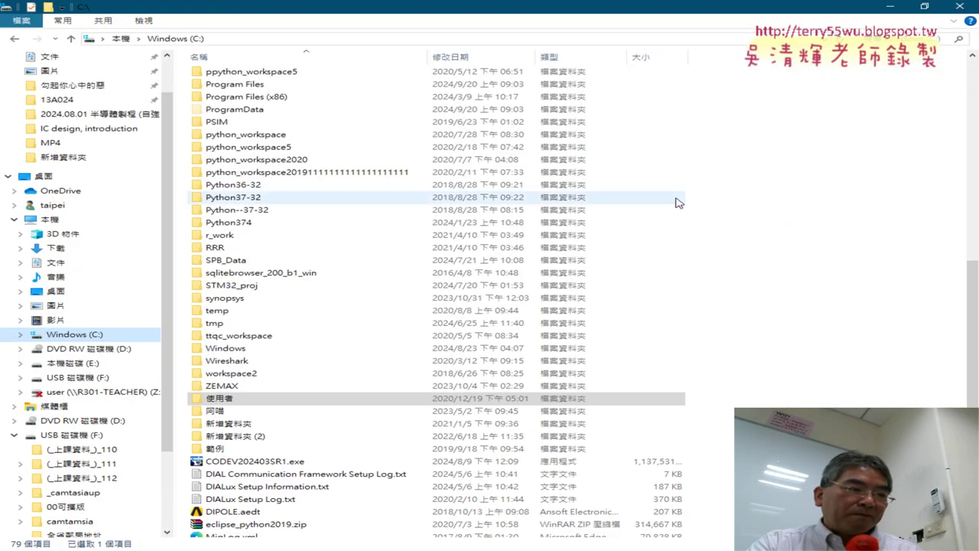
{"action": "scroll", "coordinate": [747, 303], "scroll_direction": "down", "scroll_amount": 3}
{"action": "right_click", "coordinate": [820, 209]}
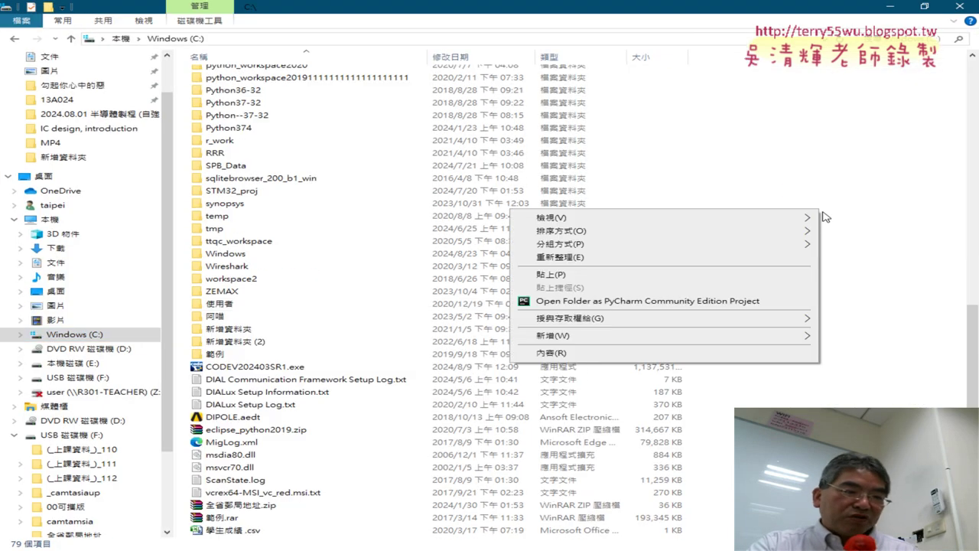
{"action": "left_click", "coordinate": [883, 283]}
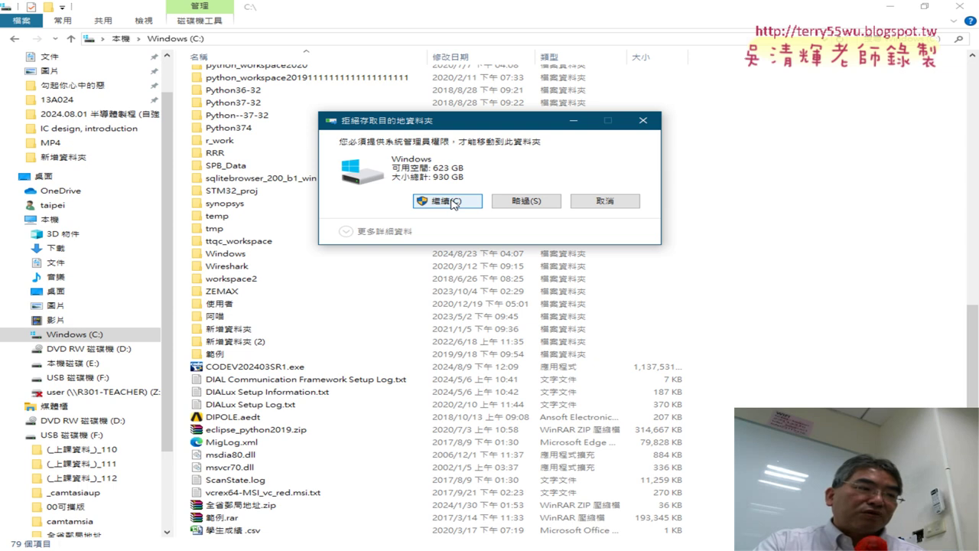
{"action": "left_click", "coordinate": [447, 202]}
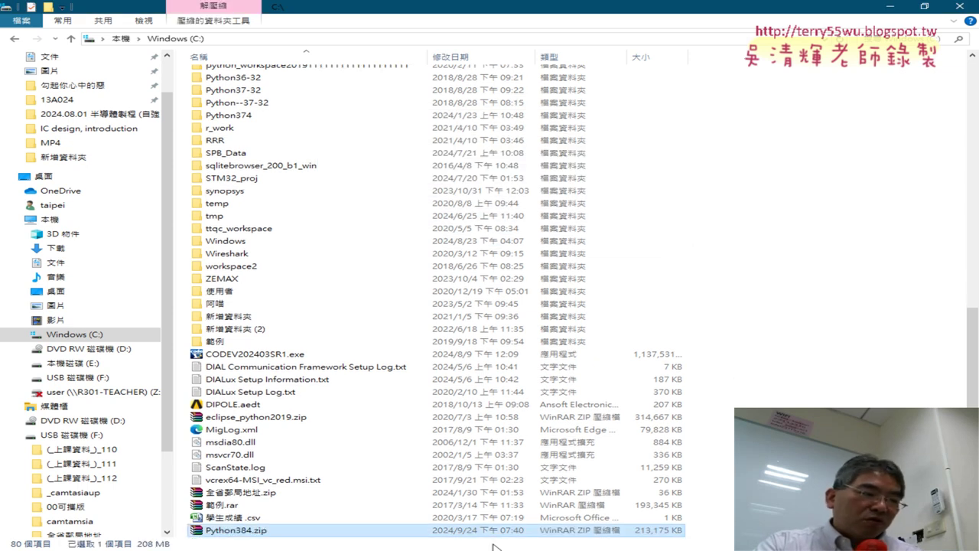
Extract Python384.zip with WinRAR into a C:\Python384 folder.
{"action": "right_click", "coordinate": [236, 530]}
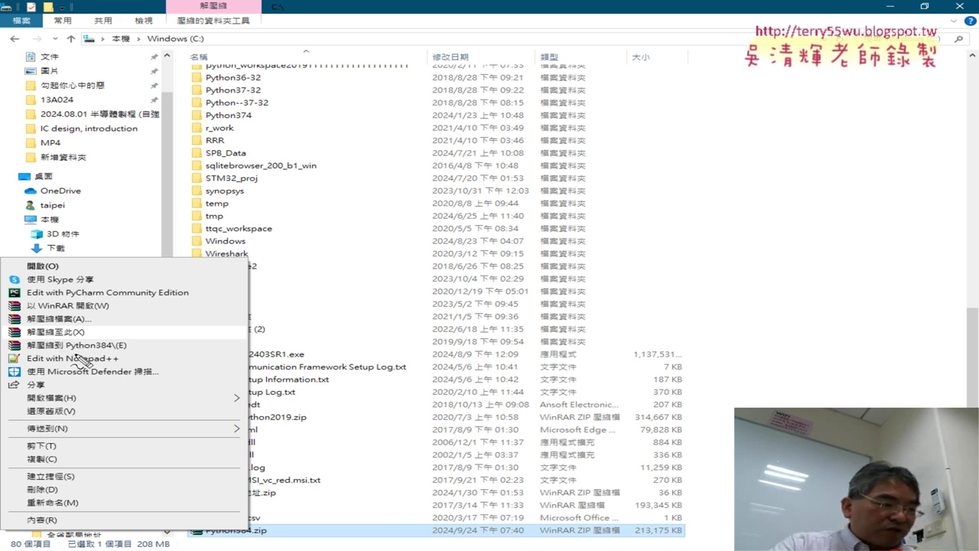
{"action": "left_click_drag", "start_coordinate": [66, 353], "coordinate": [116, 353]}
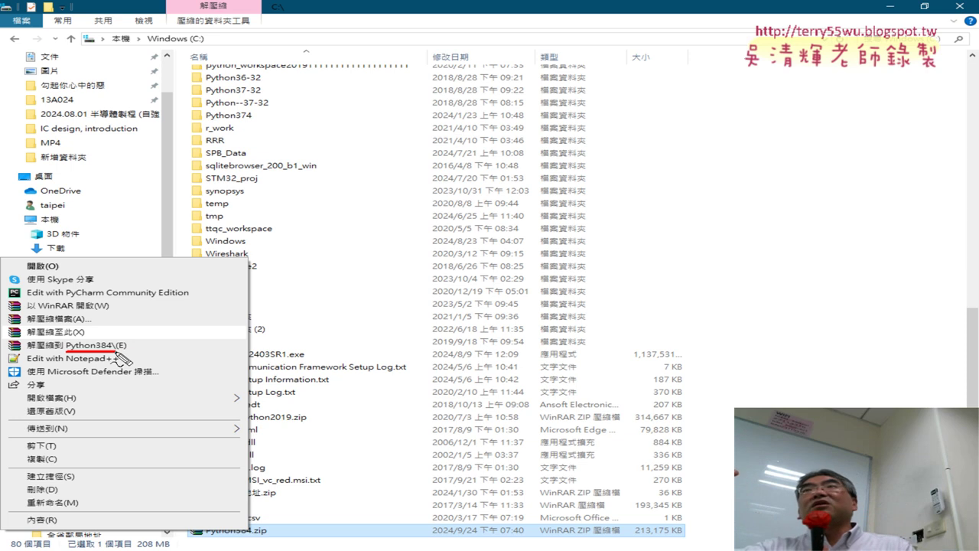
{"action": "left_click", "coordinate": [115, 345]}
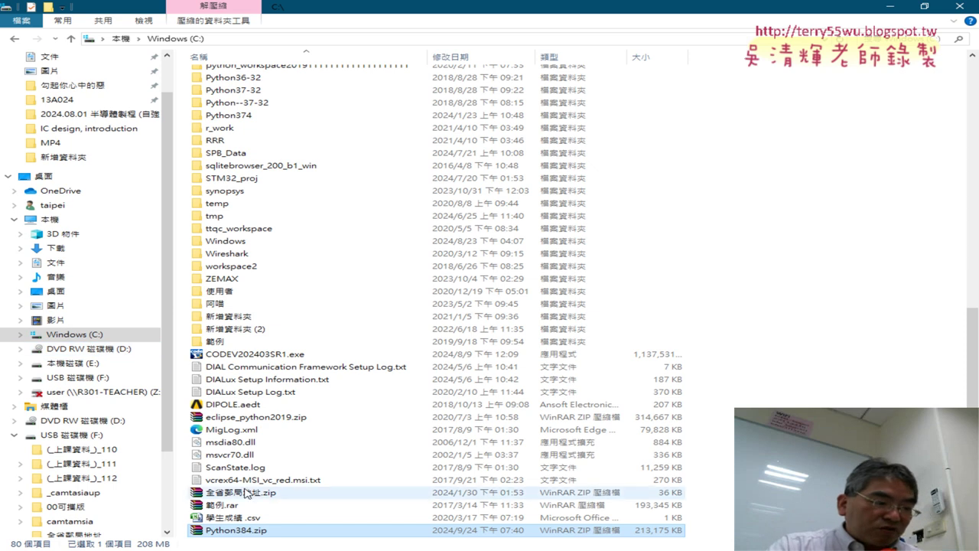
{"action": "right_click", "coordinate": [271, 529]}
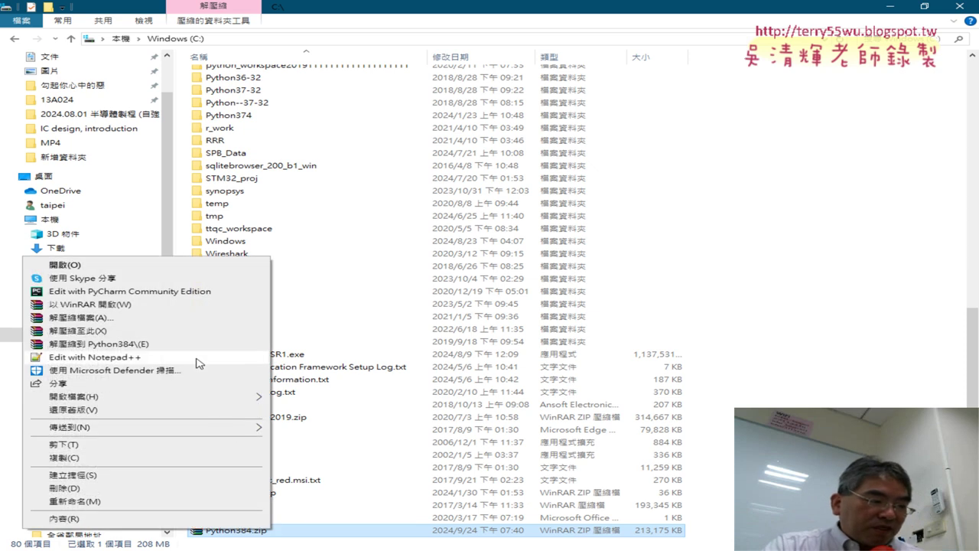
{"action": "left_click", "coordinate": [86, 333]}
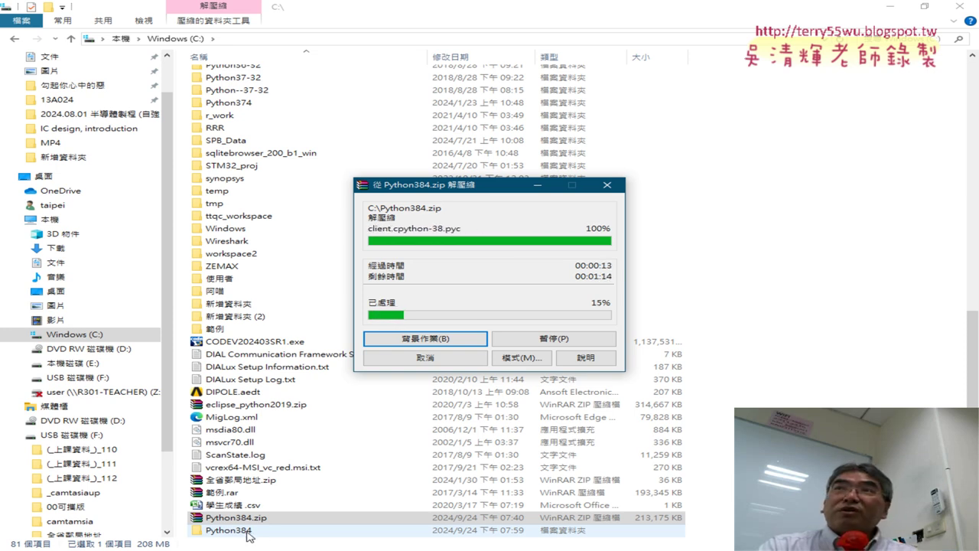
{"action": "left_click", "coordinate": [249, 532]}
Check the extracted Python384 folder, then return to the root of drive C: and scroll the listing.
{"action": "double_click", "coordinate": [248, 531]}
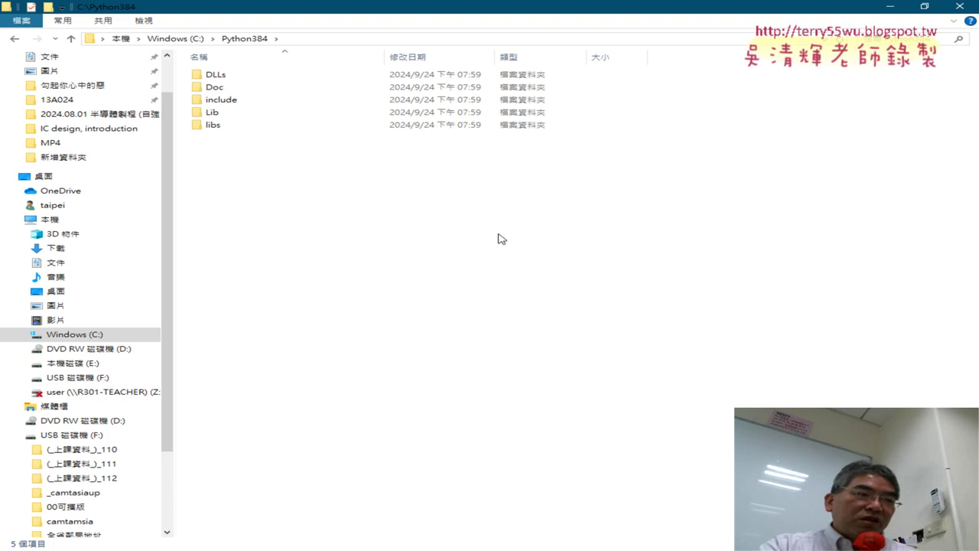
{"action": "left_click", "coordinate": [175, 39]}
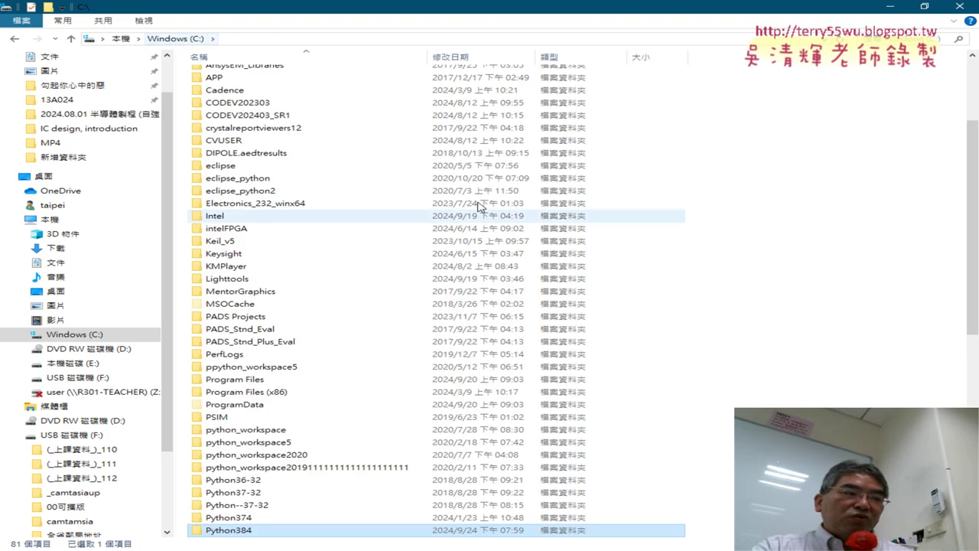
{"action": "scroll", "coordinate": [822, 317], "scroll_direction": "down", "scroll_amount": 4}
{"action": "scroll", "coordinate": [822, 317], "scroll_direction": "down", "scroll_amount": 3}
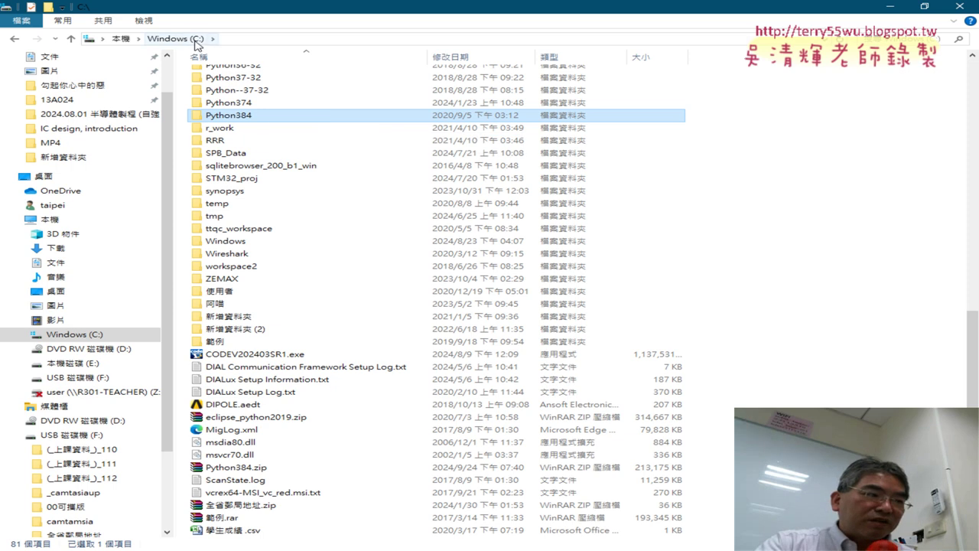
Open C:\Python384\Scripts, select spyder3.exe, and mark it with a circle and an arrow.
{"action": "double_click", "coordinate": [257, 116]}
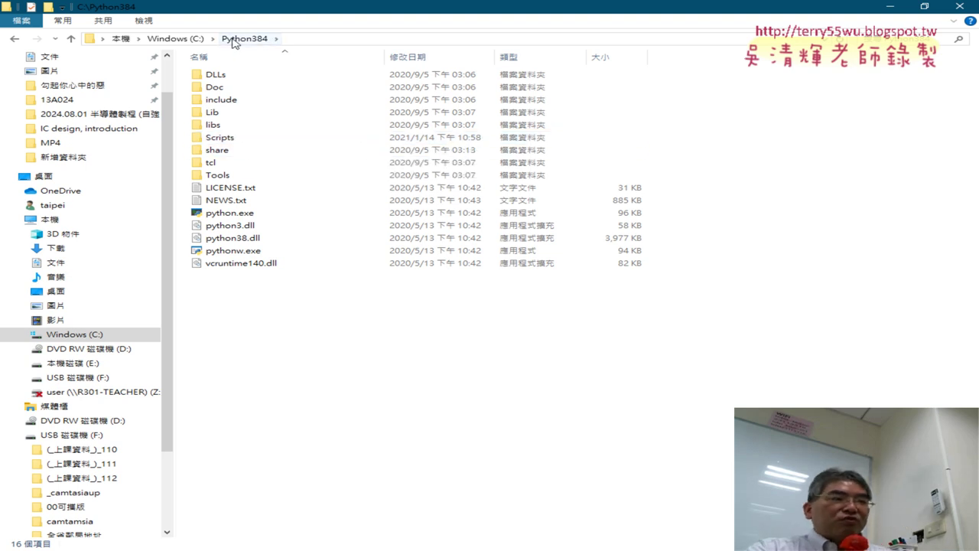
{"action": "double_click", "coordinate": [242, 143]}
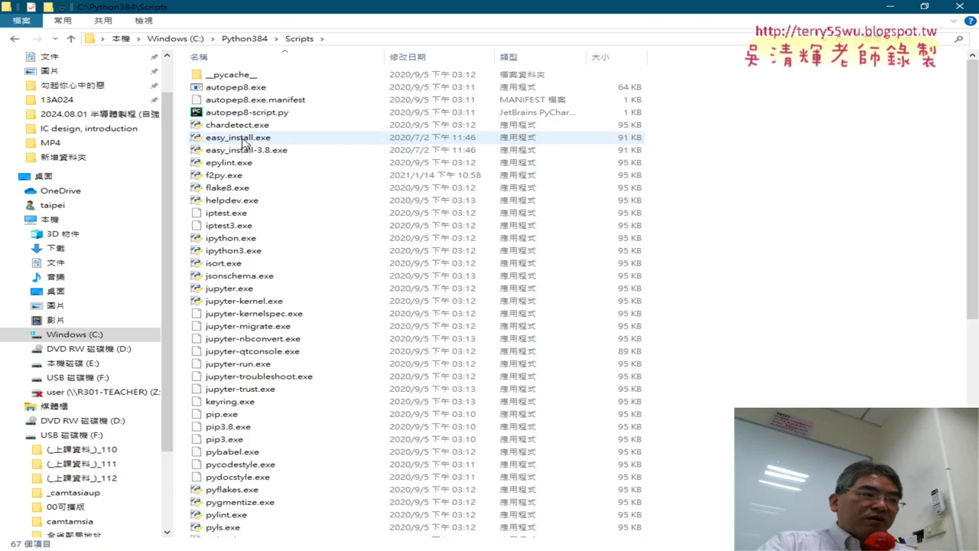
{"action": "scroll", "coordinate": [392, 180], "scroll_direction": "down", "scroll_amount": 4}
{"action": "scroll", "coordinate": [393, 184], "scroll_direction": "down", "scroll_amount": 3}
{"action": "scroll", "coordinate": [393, 184], "scroll_direction": "down", "scroll_amount": 3}
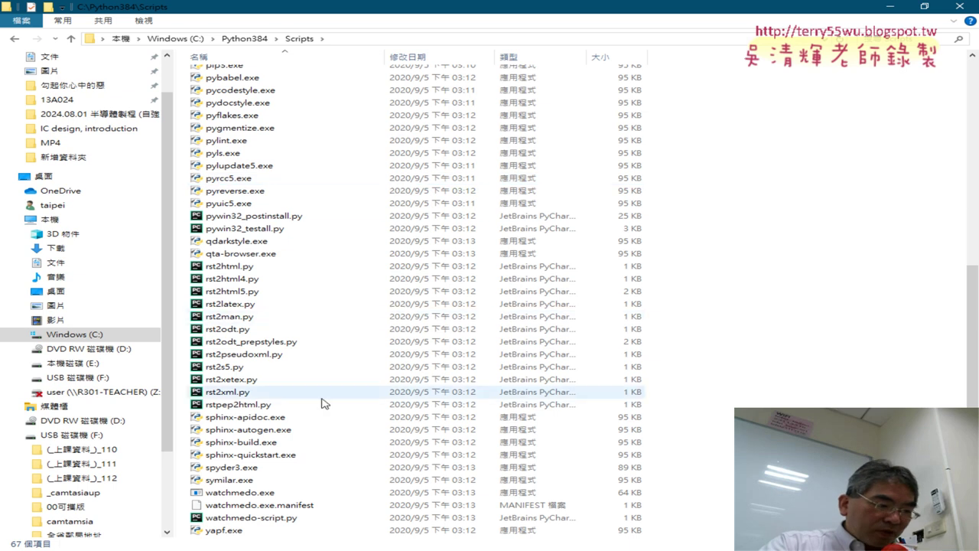
{"action": "left_click", "coordinate": [240, 472]}
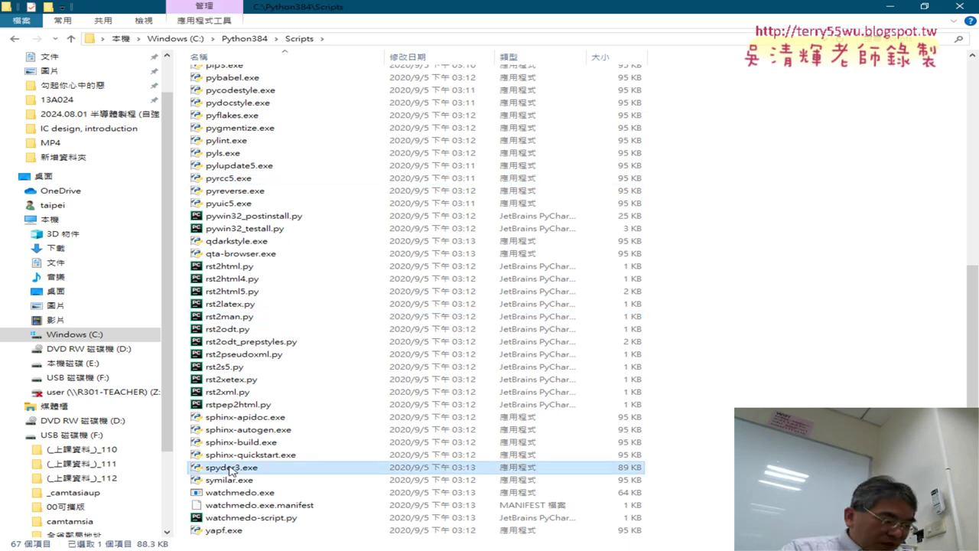
{"action": "mouse_move", "coordinate": [231, 467]}
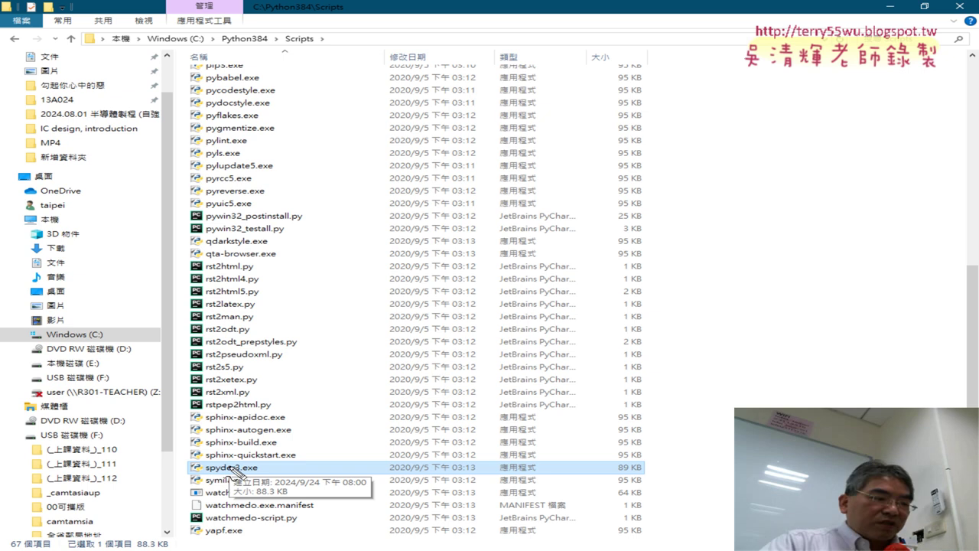
{"action": "mouse_move", "coordinate": [272, 482]}
{"action": "left_mouse_down"}
{"action": "mouse_move", "coordinate": [260, 459]}
{"action": "mouse_move", "coordinate": [282, 461]}
{"action": "left_mouse_up"}
{"action": "mouse_move", "coordinate": [441, 377]}
{"action": "left_mouse_down"}
{"action": "mouse_move", "coordinate": [321, 447]}
{"action": "mouse_move", "coordinate": [282, 459]}
{"action": "mouse_move", "coordinate": [359, 464]}
{"action": "left_mouse_up"}
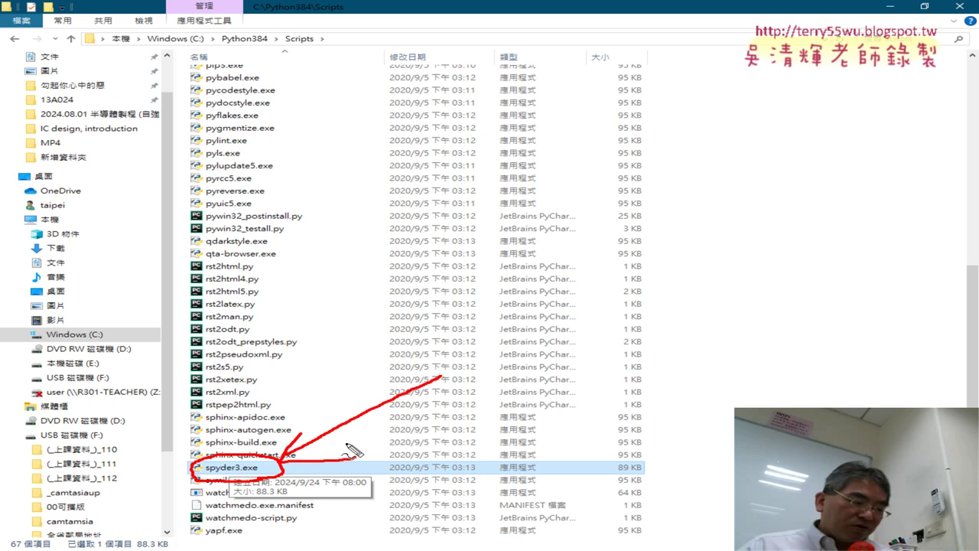
{"action": "key", "text": "Escape"}
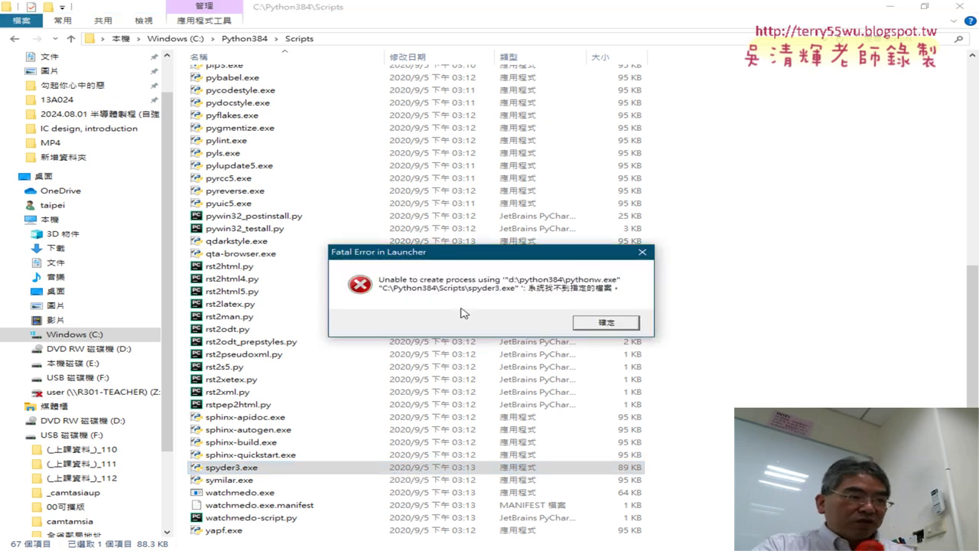
{"action": "left_click_drag", "start_coordinate": [500, 259], "coordinate": [470, 120]}
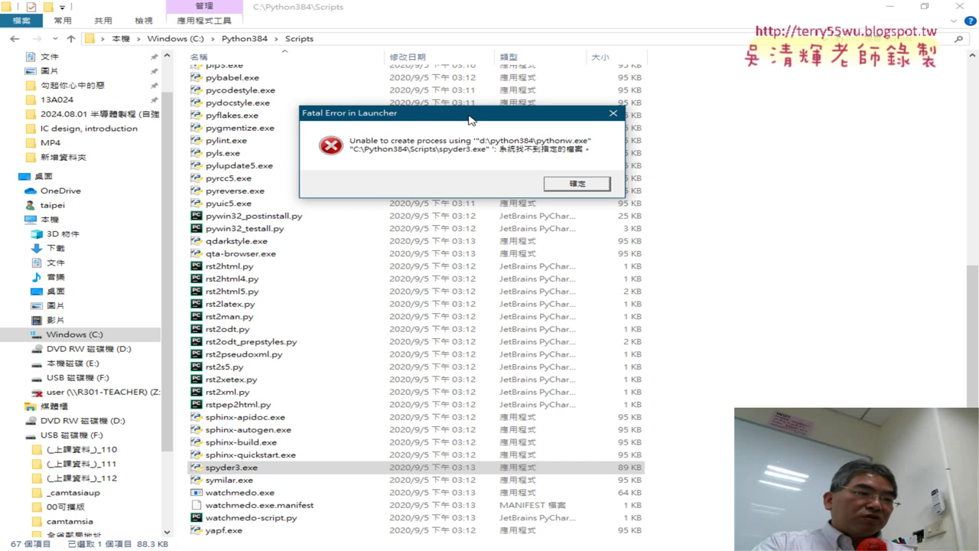
{"action": "key", "text": "Return"}
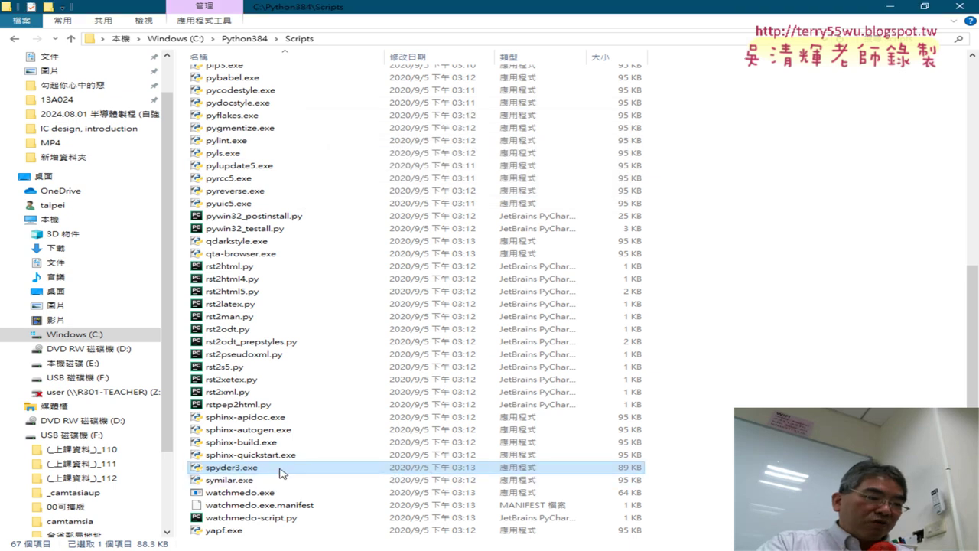
{"action": "double_click", "coordinate": [281, 473]}
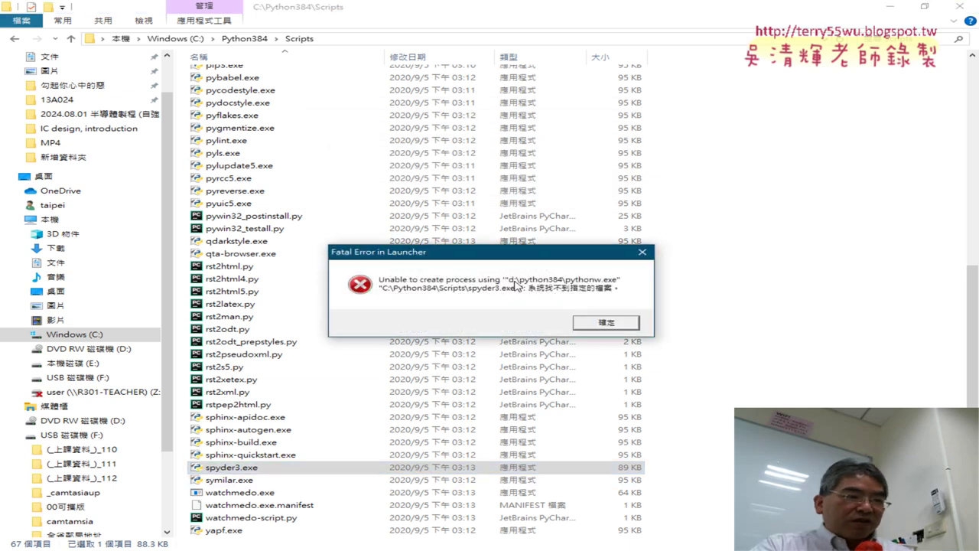
{"action": "key", "text": "Return"}
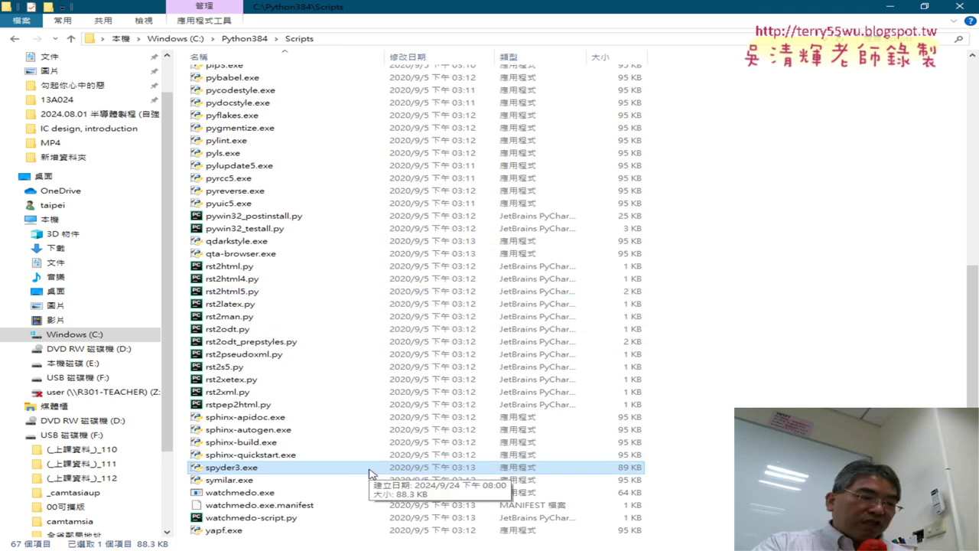
Highlight the Edit with Notepad++ entry for spyder3.exe, then use it to open the file in Notepad++.
{"action": "right_click", "coordinate": [243, 470]}
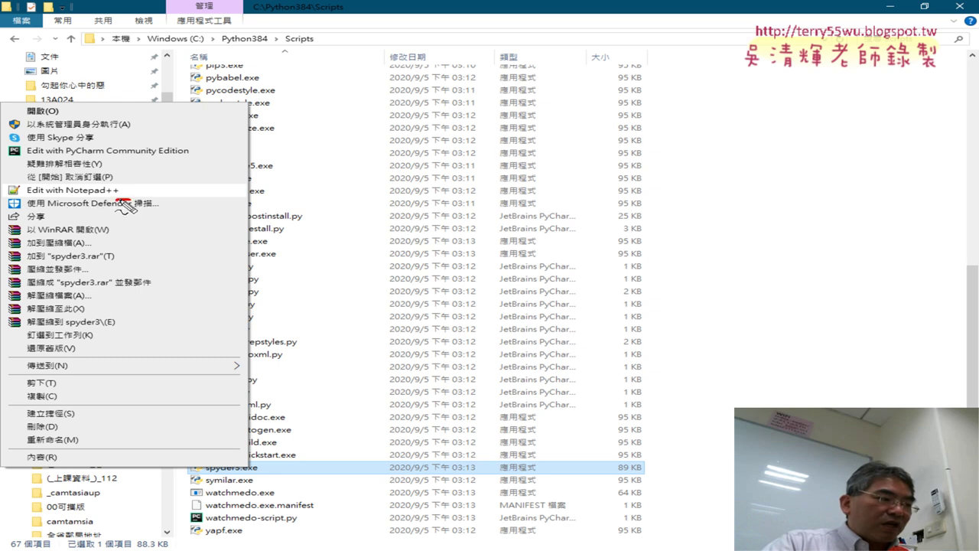
{"action": "left_click_drag", "start_coordinate": [122, 202], "coordinate": [136, 204]}
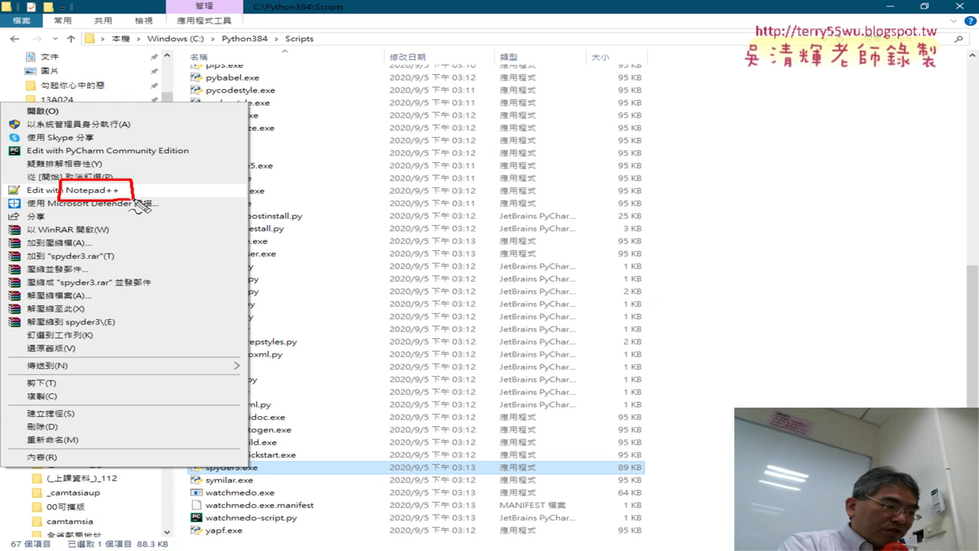
{"action": "left_click", "coordinate": [136, 192]}
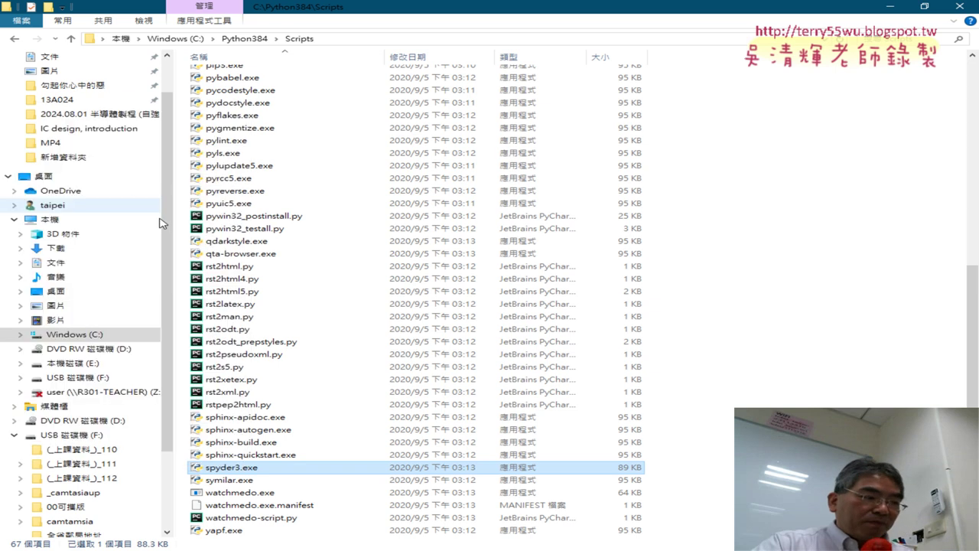
{"action": "right_click", "coordinate": [284, 467]}
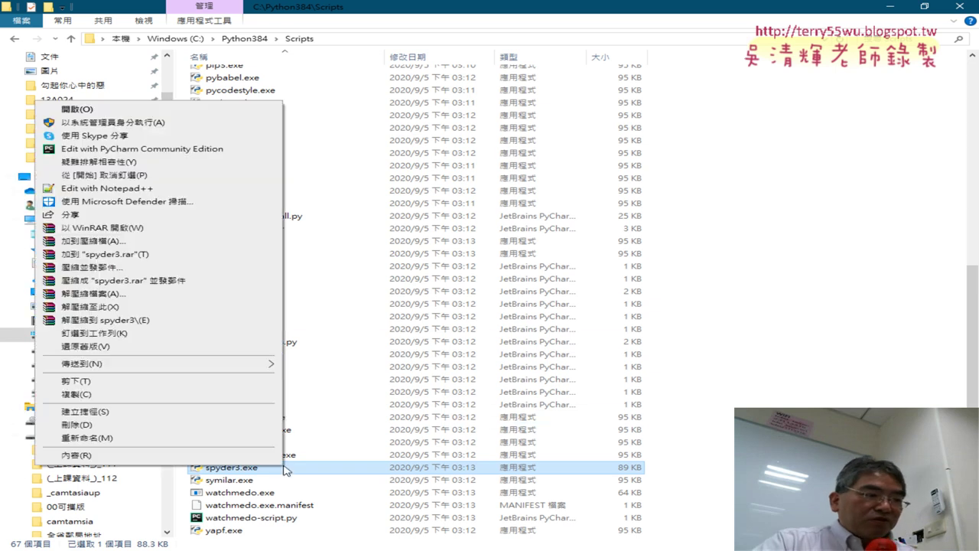
{"action": "left_click", "coordinate": [183, 191]}
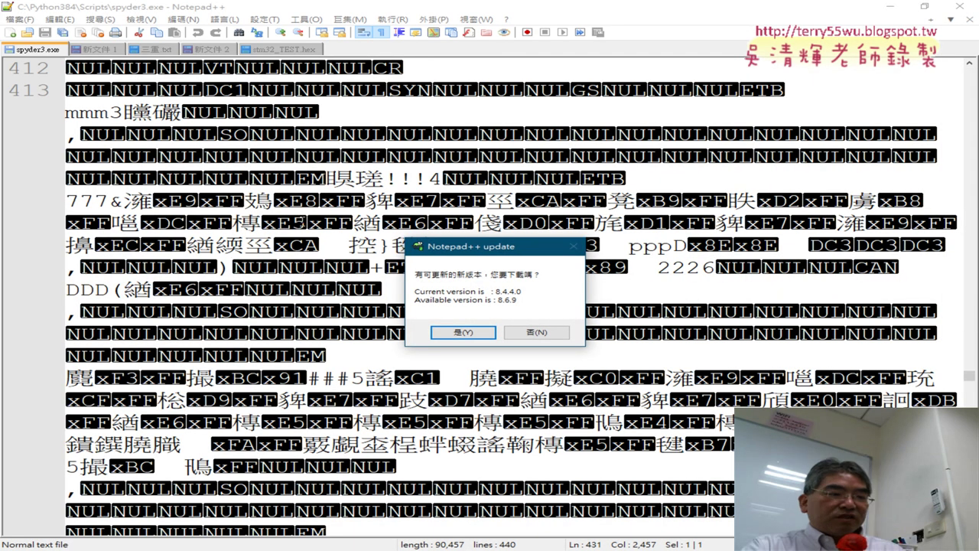
Decline the Notepad++ 8.6.9 update offer and scroll toward the end of spyder3.exe.
{"action": "left_click", "coordinate": [549, 336]}
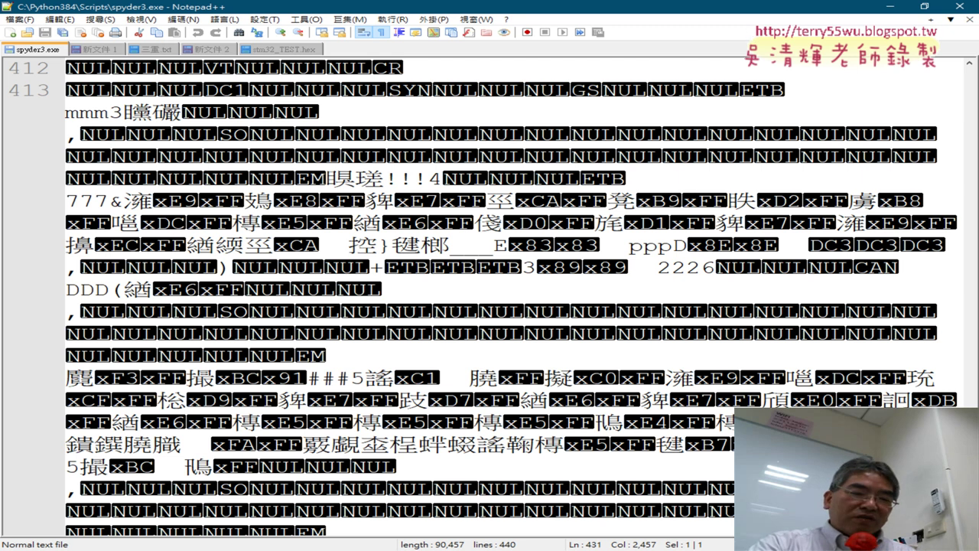
{"action": "scroll", "coordinate": [489, 291], "scroll_direction": "down", "scroll_amount": 10}
{"action": "scroll", "coordinate": [490, 291], "scroll_direction": "down", "scroll_amount": 10}
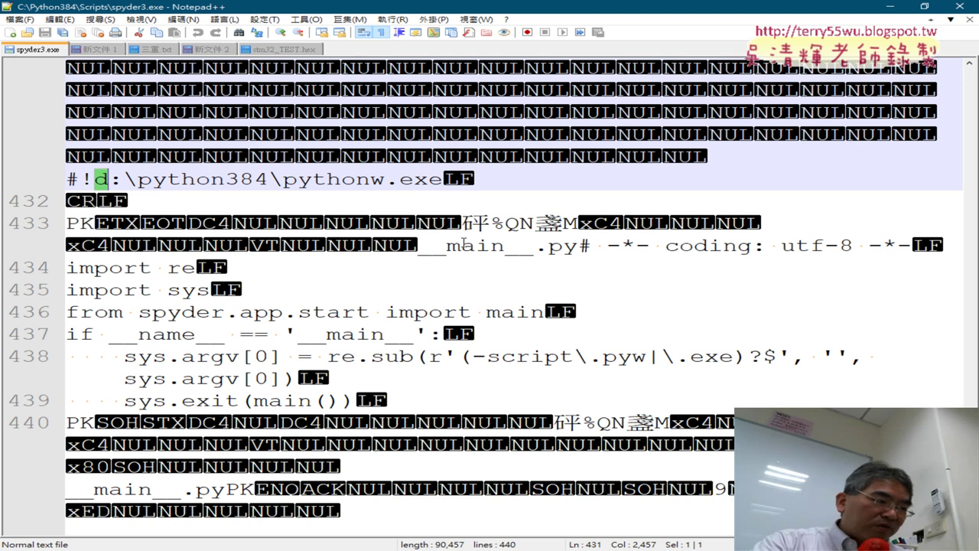
Select the drive letter 'd' in line 431's #!d:\python384\pythonw.exe and open the View menu.
{"action": "left_click_drag", "start_coordinate": [462, 246], "coordinate": [302, 267]}
{"action": "left_click", "coordinate": [104, 182]}
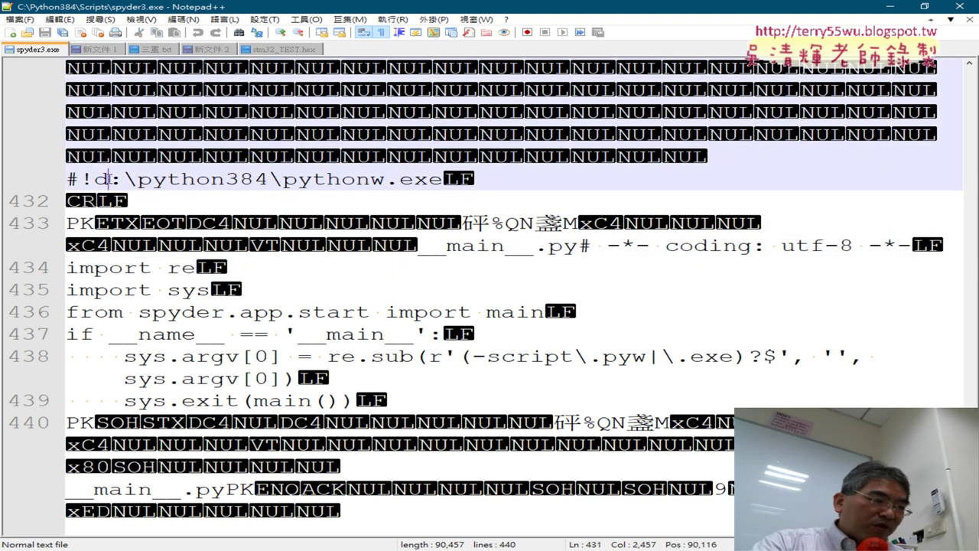
{"action": "key", "text": "shift+Left"}
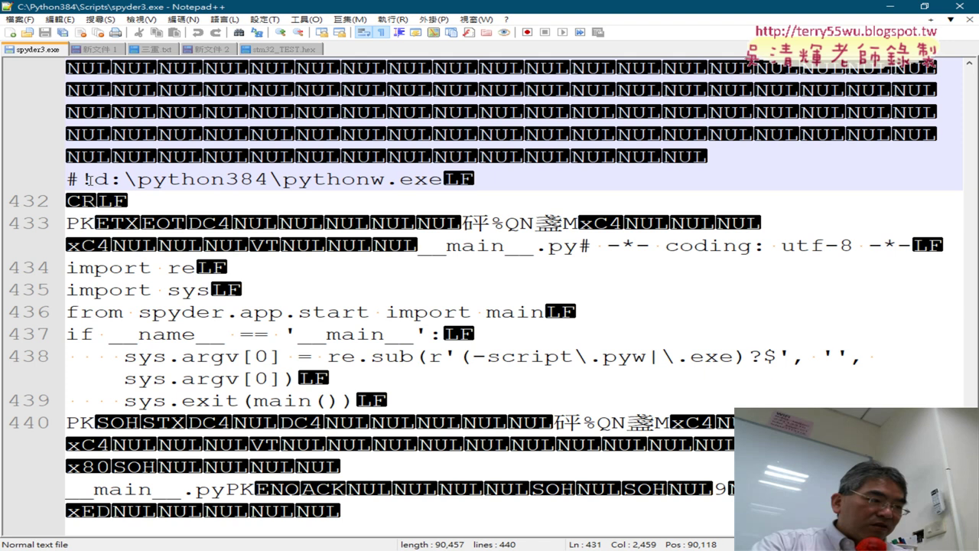
{"action": "left_click_drag", "start_coordinate": [94, 180], "coordinate": [109, 181]}
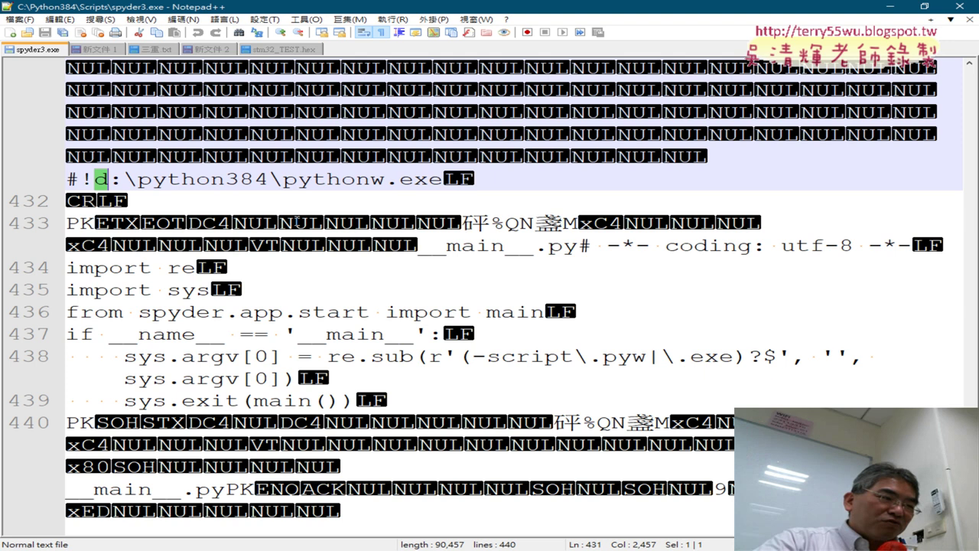
{"action": "left_click", "coordinate": [141, 19]}
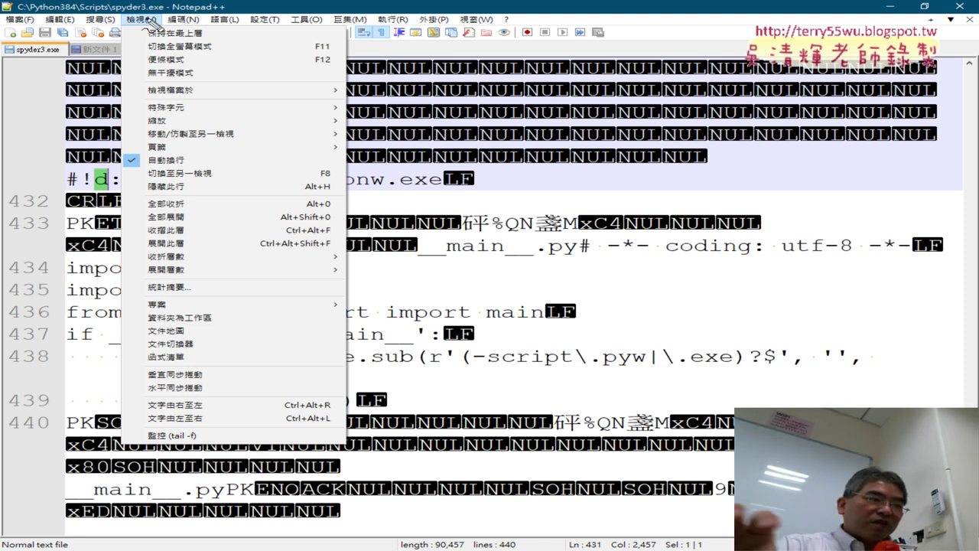
Turn off word wrap in Notepad++'s View menu.
{"action": "left_click_drag", "start_coordinate": [164, 14], "coordinate": [159, 37]}
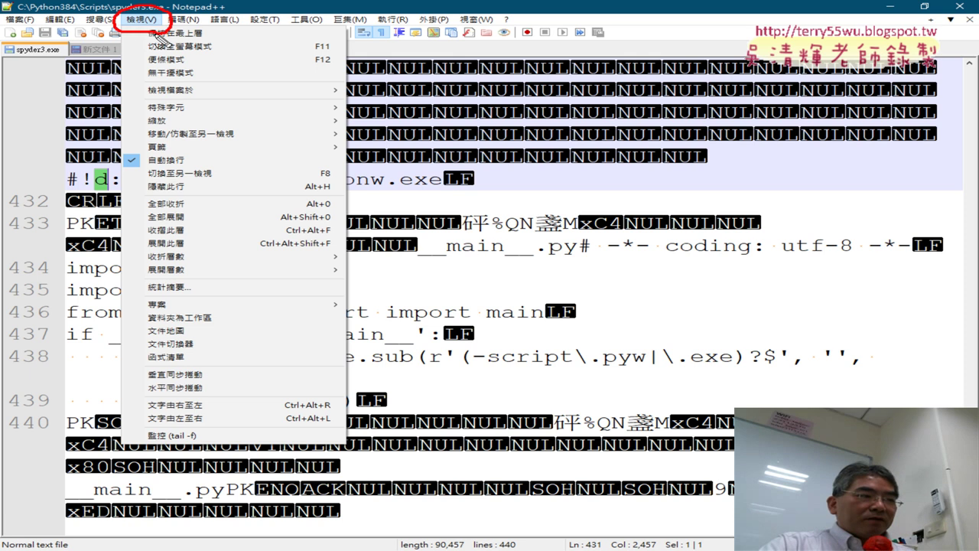
{"action": "left_click_drag", "start_coordinate": [192, 170], "coordinate": [178, 174]}
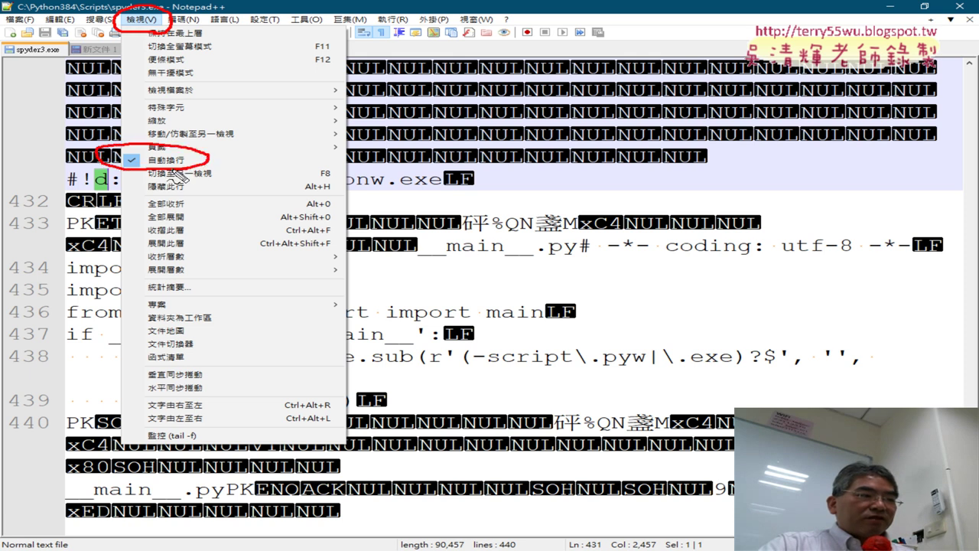
{"action": "left_click_drag", "start_coordinate": [125, 151], "coordinate": [147, 146]}
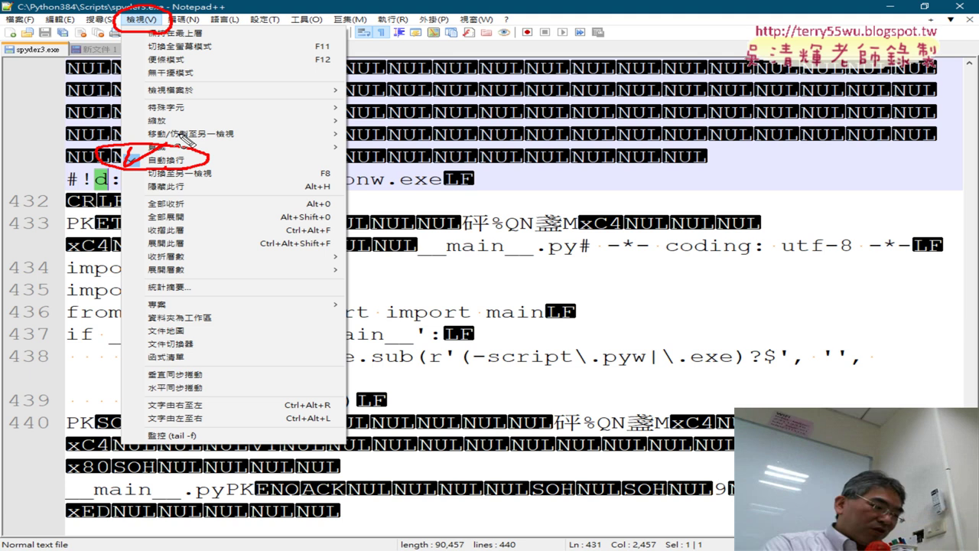
{"action": "key", "text": "Escape"}
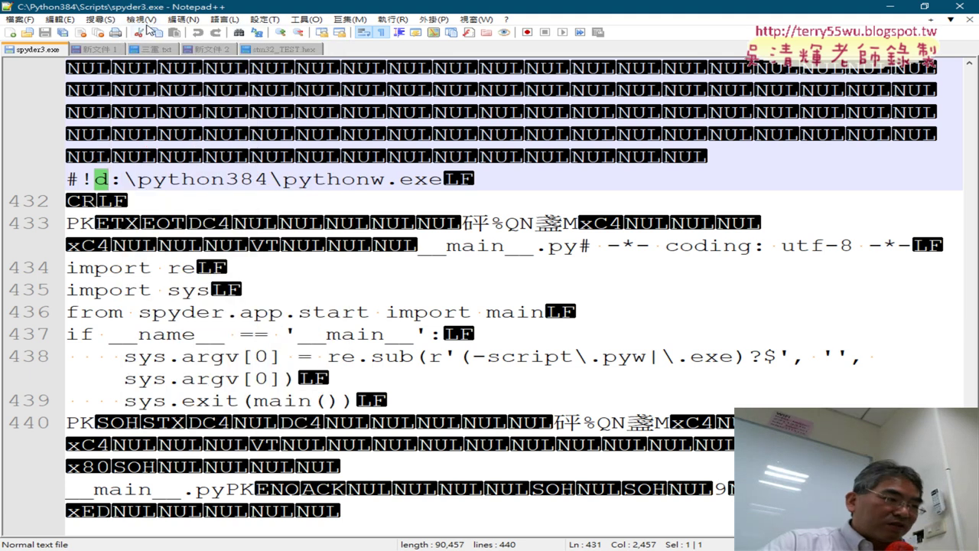
{"action": "left_click", "coordinate": [141, 19]}
{"action": "left_click", "coordinate": [165, 160]}
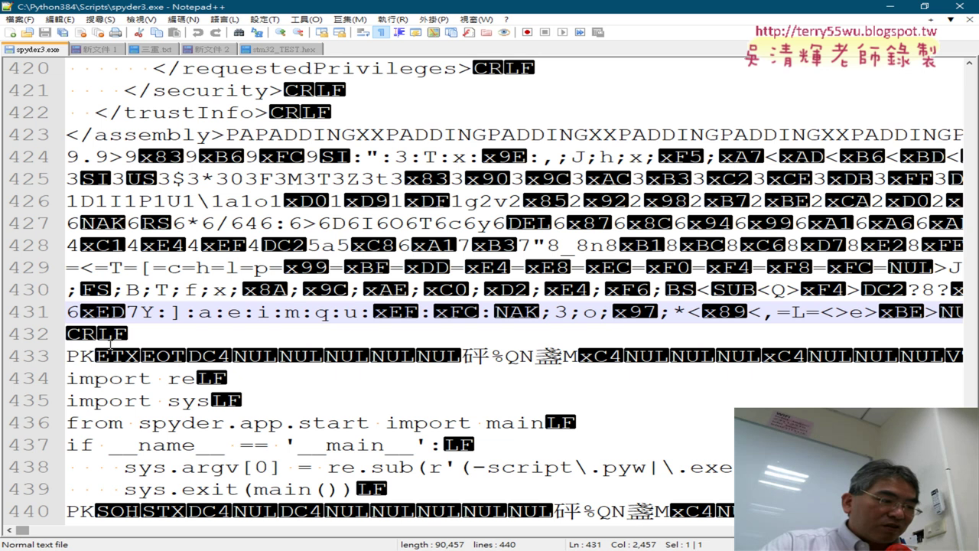
Scroll across the long unwrapped lines, then turn word wrap back on and return to line 431.
{"action": "left_click", "coordinate": [38, 533]}
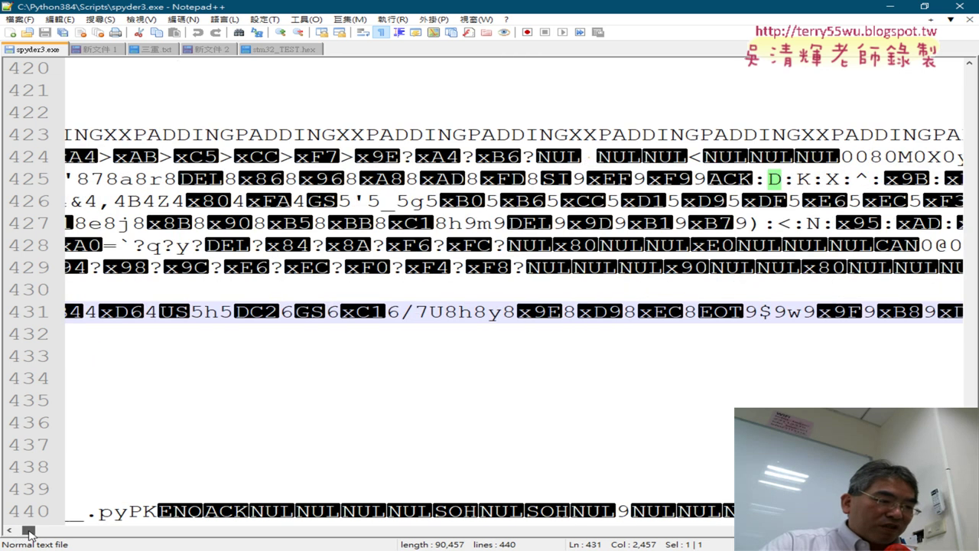
{"action": "mouse_move", "coordinate": [37, 533]}
{"action": "left_mouse_down"}
{"action": "mouse_move", "coordinate": [529, 533]}
{"action": "mouse_move", "coordinate": [3, 525]}
{"action": "left_mouse_up"}
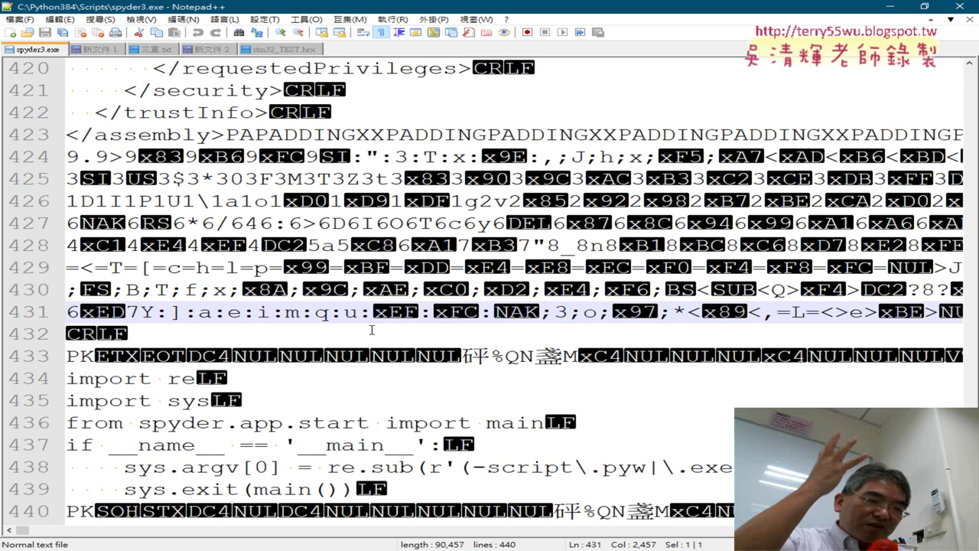
{"action": "left_click", "coordinate": [141, 19]}
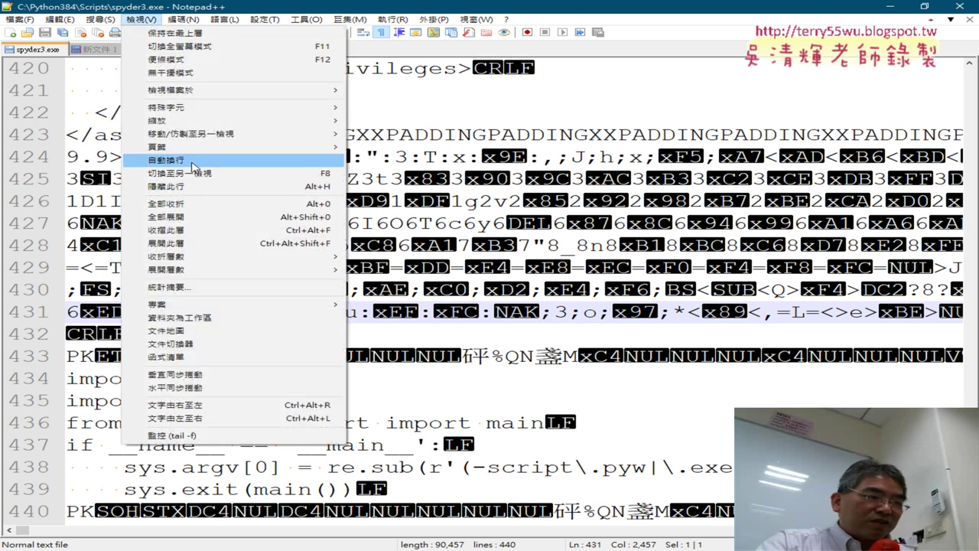
{"action": "left_click", "coordinate": [193, 165]}
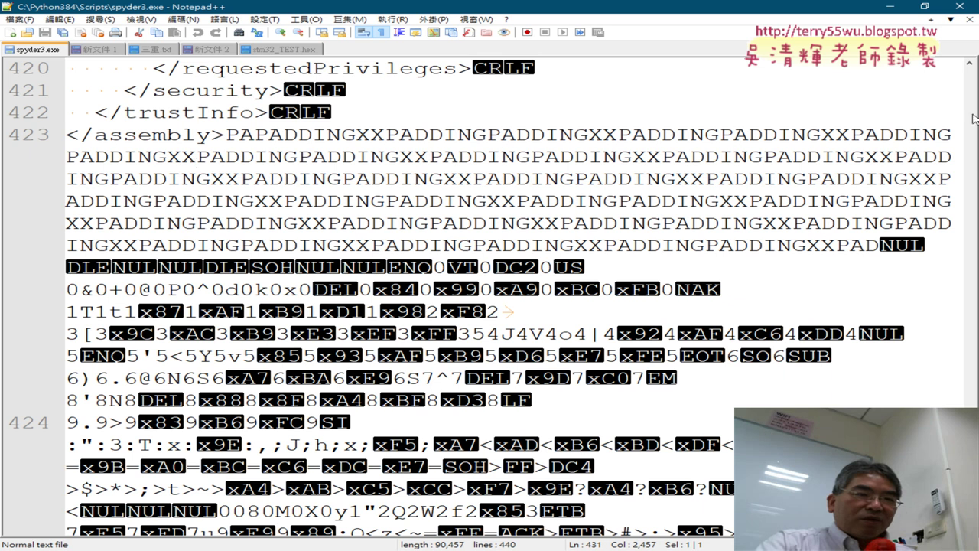
{"action": "scroll", "coordinate": [489, 299], "scroll_direction": "down", "scroll_amount": 10}
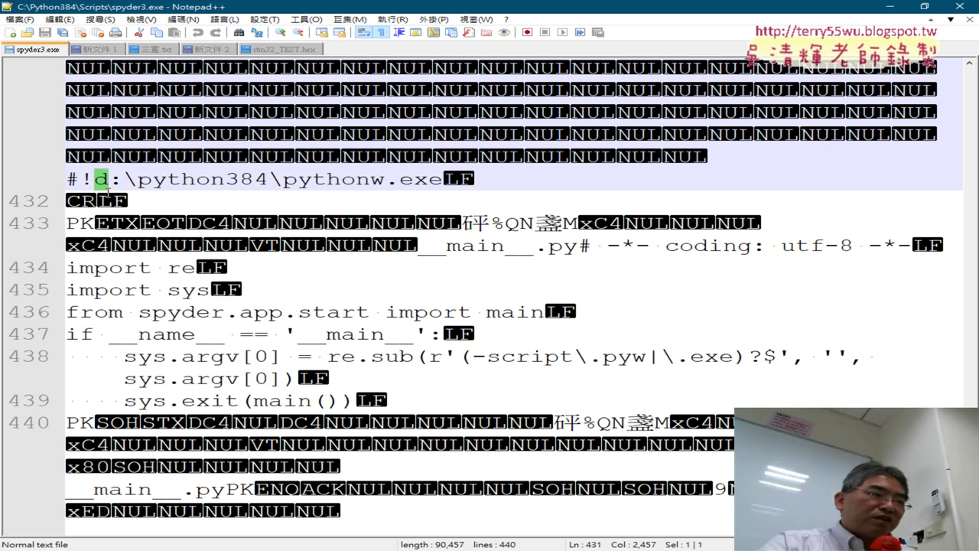
Replace 'd' with 'c' so the line reads #!c:\python384\pythonw.exe, then save and close Notepad++.
{"action": "mouse_move", "coordinate": [94, 178]}
{"action": "left_mouse_down"}
{"action": "mouse_move", "coordinate": [269, 178]}
{"action": "mouse_move", "coordinate": [137, 178]}
{"action": "left_mouse_up"}
{"action": "left_click", "coordinate": [270, 177]}
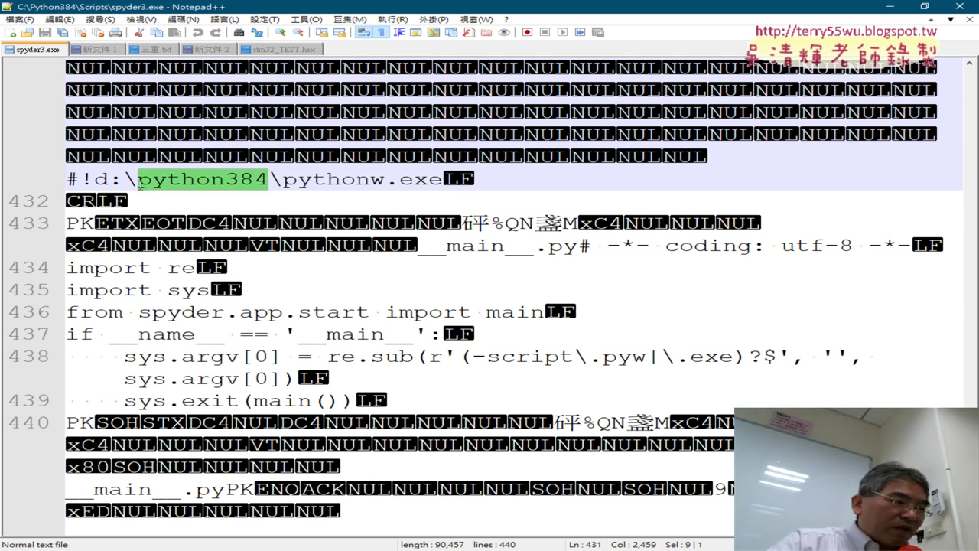
{"action": "left_click_drag", "start_coordinate": [109, 179], "coordinate": [93, 178]}
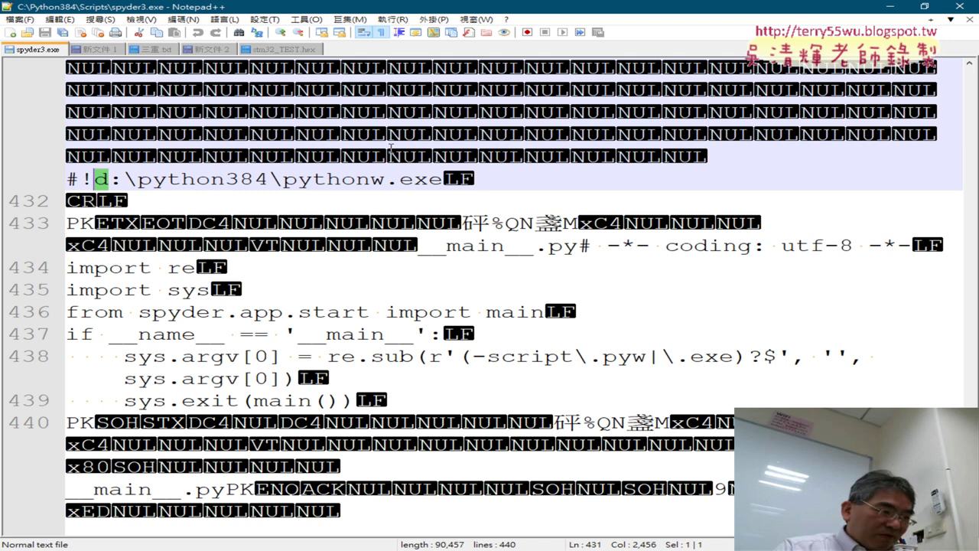
{"action": "type", "text": "c"}
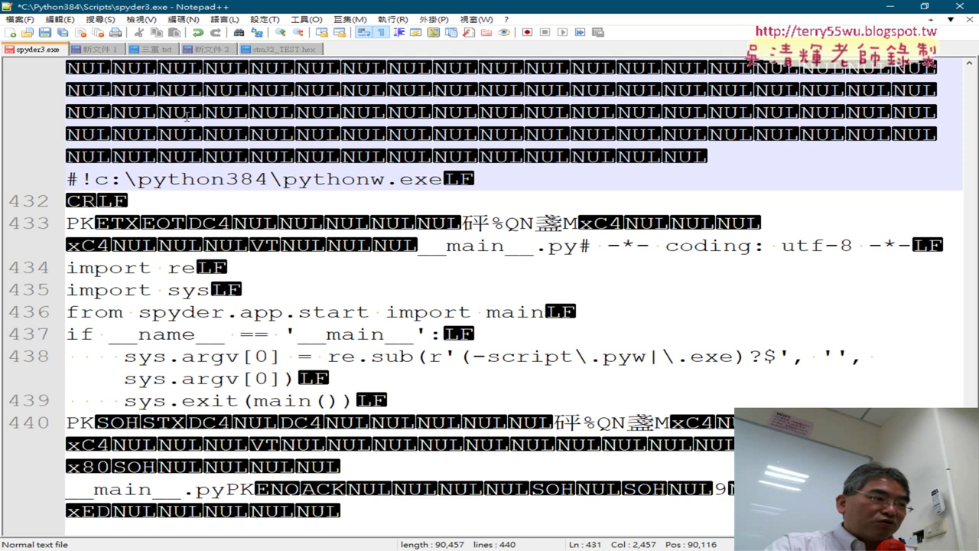
{"action": "left_click", "coordinate": [45, 33]}
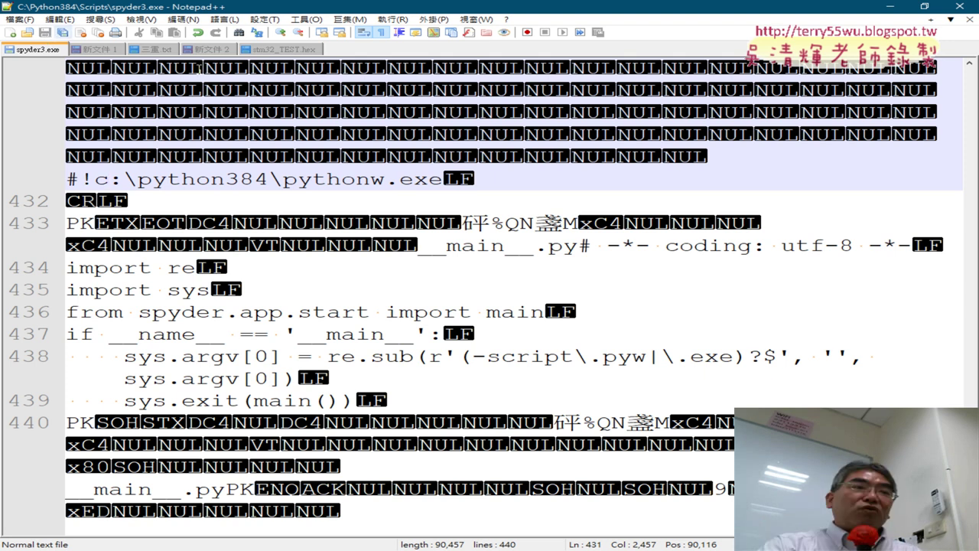
{"action": "left_click", "coordinate": [960, 7]}
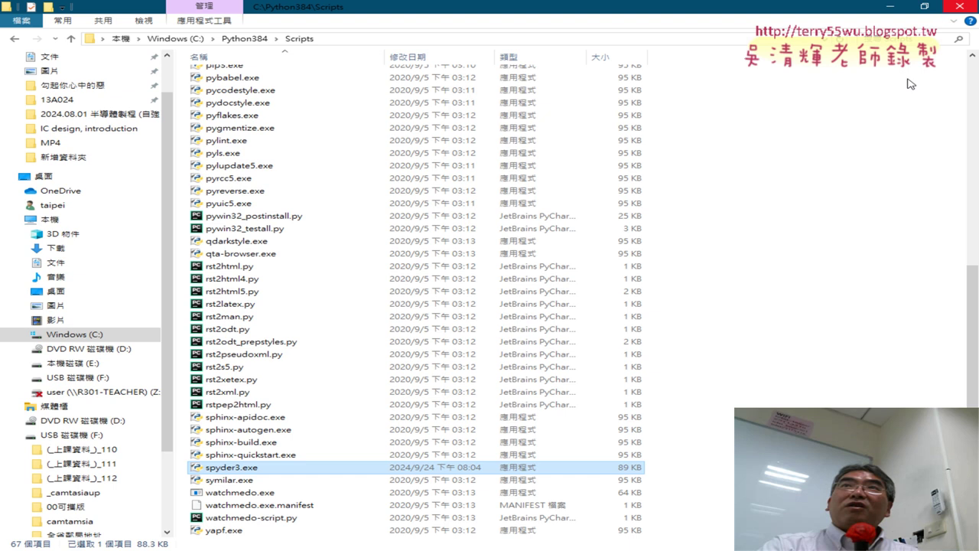
Launch Spyder from the edited spyder3.exe (89 KB, modified 2024/9/24).
{"action": "double_click", "coordinate": [252, 470]}
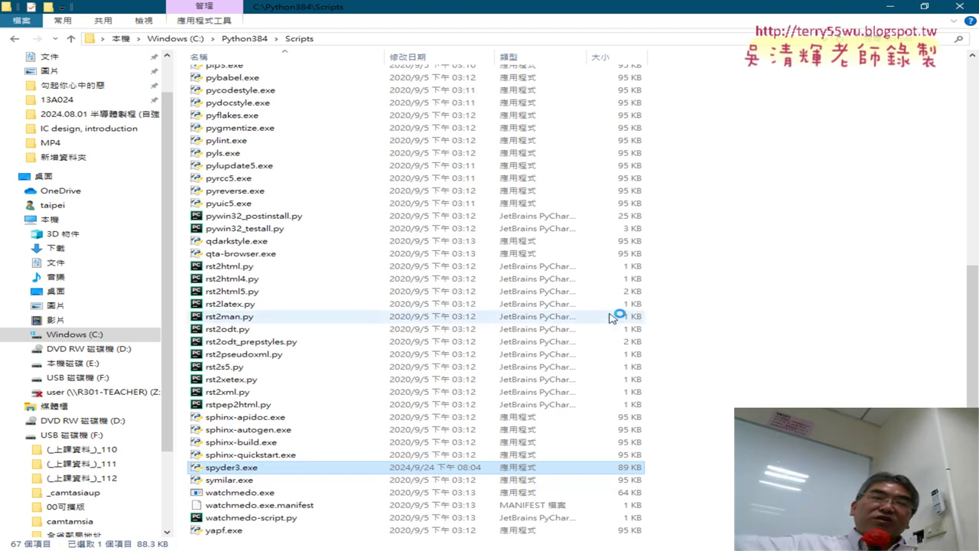